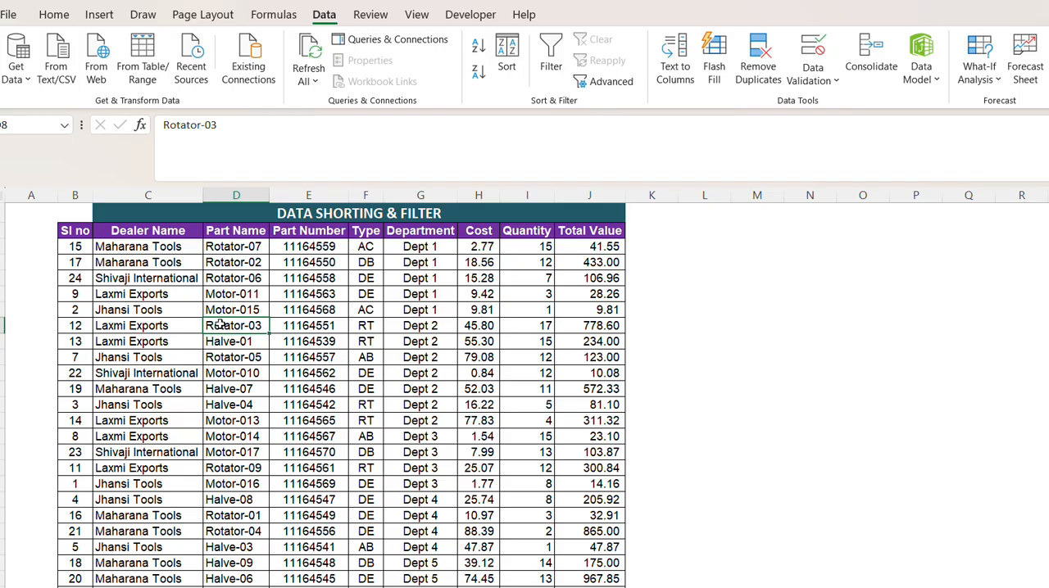
Examine the parts table's column headings from Dealer Name to Total Value and the department entries.
left_click(476, 308)
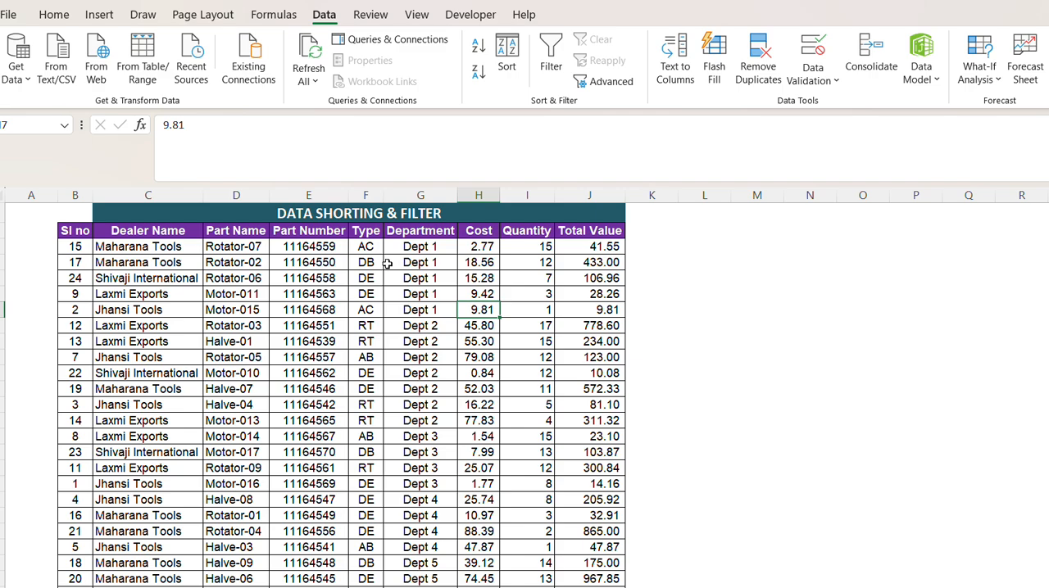
left_click(410, 230)
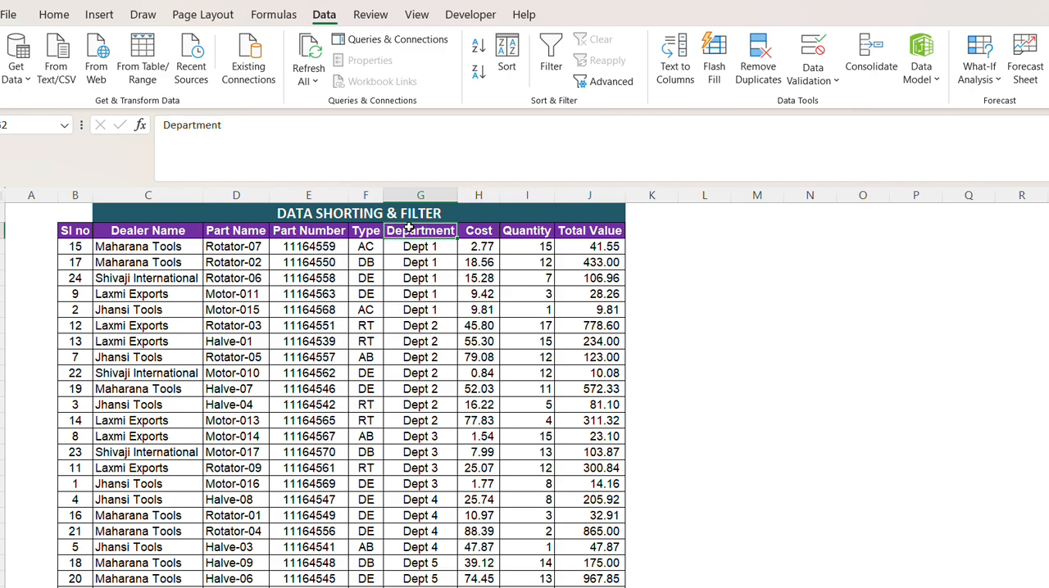
left_click(204, 293)
left_click_drag(75, 230, 652, 478)
left_click(421, 358)
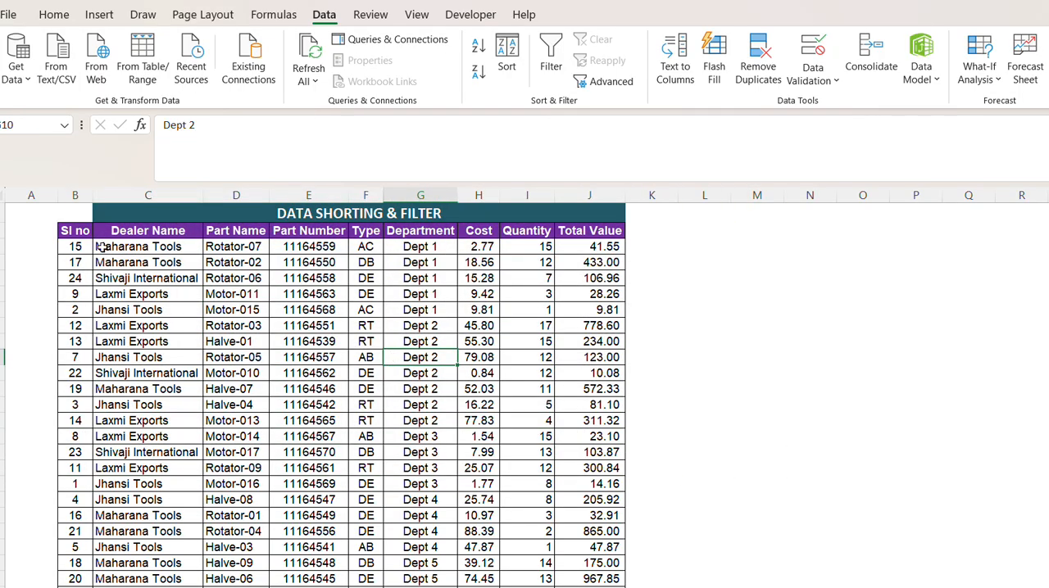
left_click(149, 230)
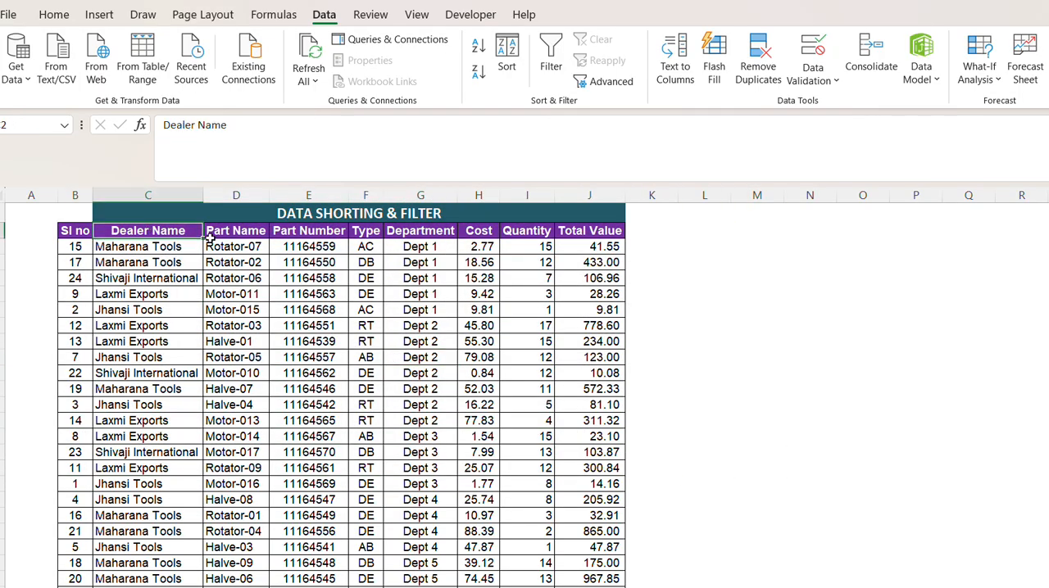
left_click(236, 231)
left_click(304, 236)
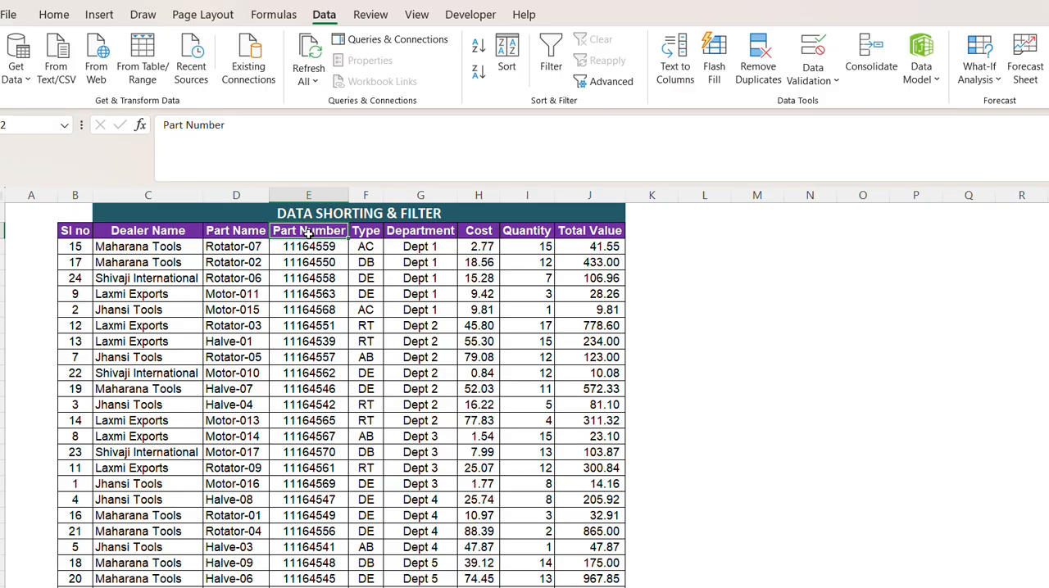
left_click(366, 235)
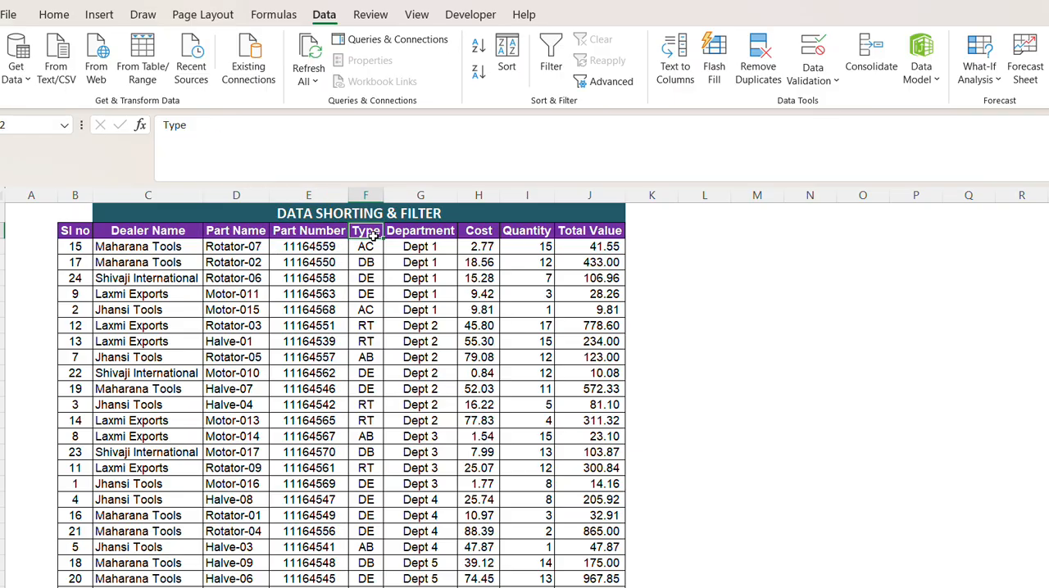
left_click(417, 238)
left_click(426, 275)
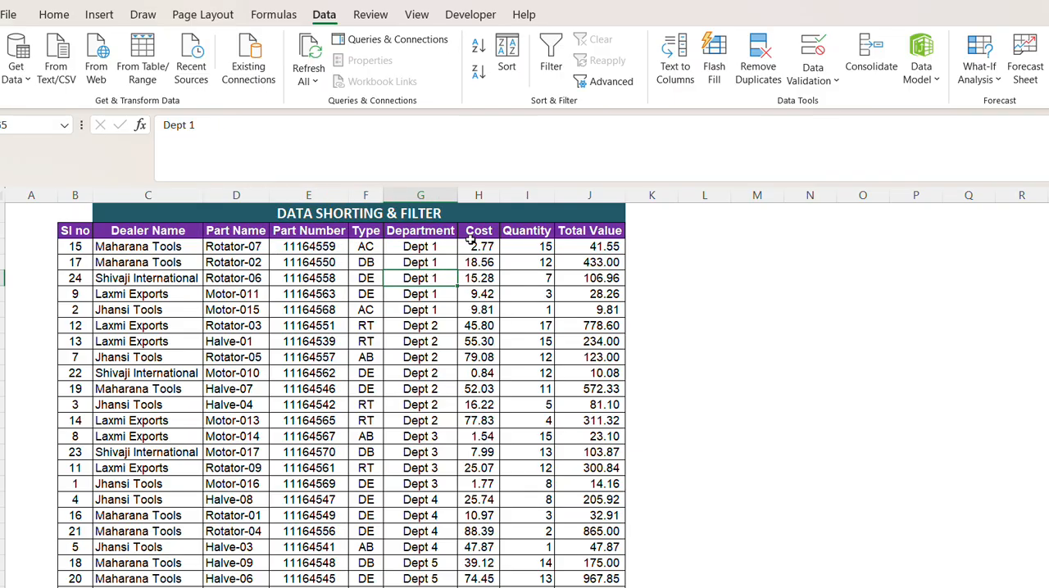
left_click(478, 236)
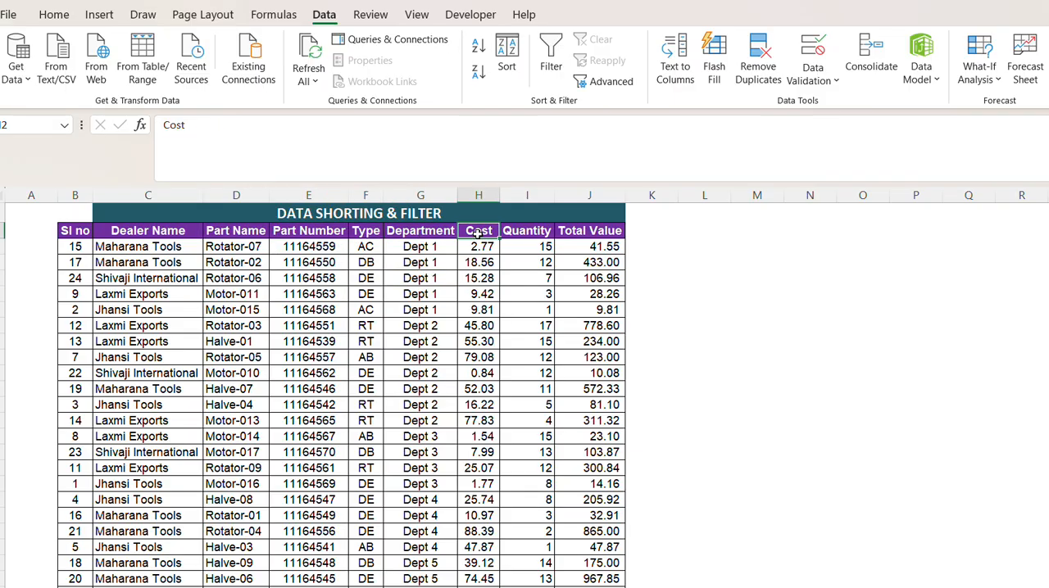
left_click(539, 237)
left_click(580, 231)
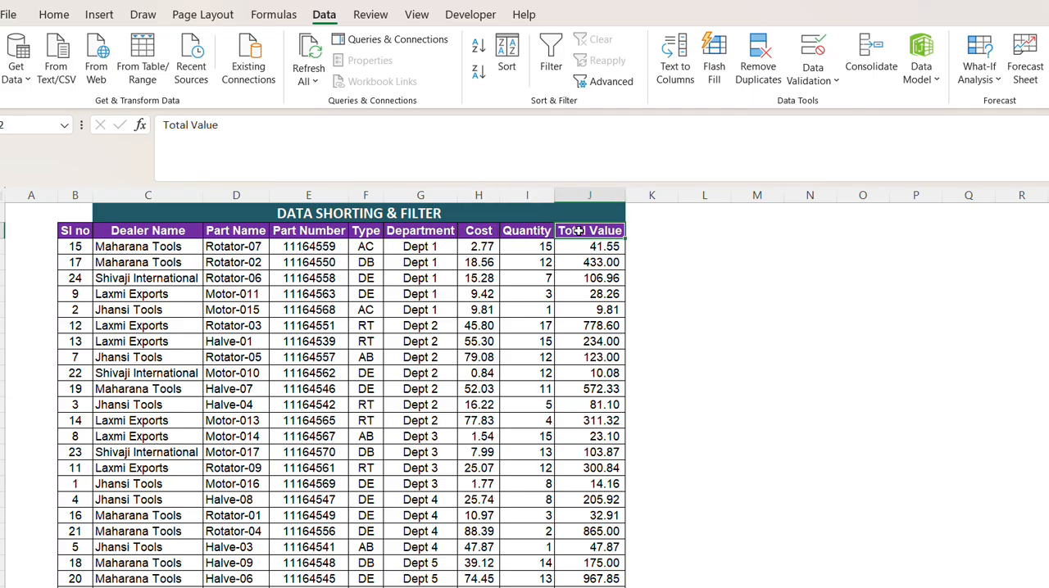
left_click(474, 231)
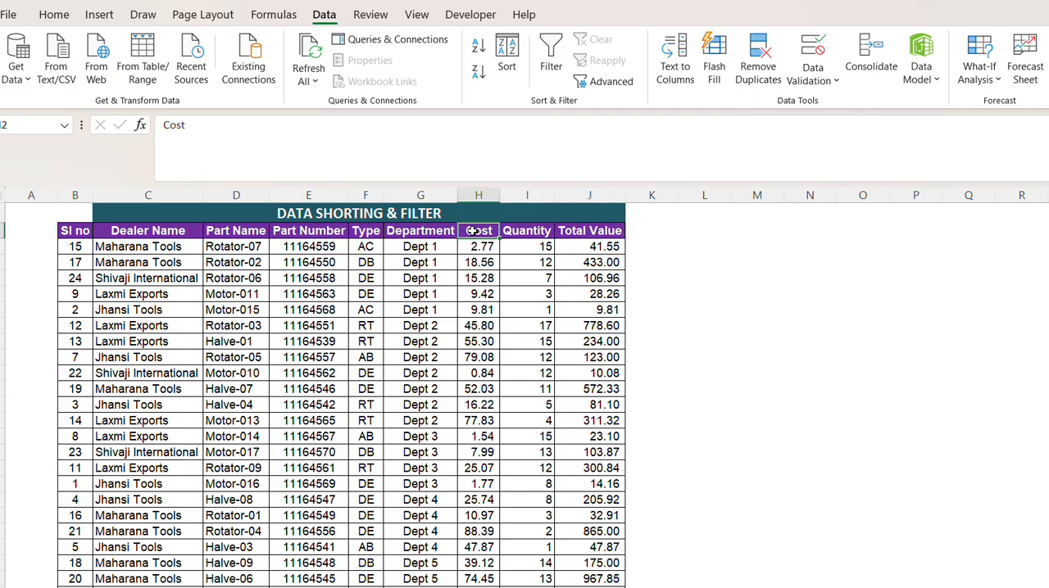
left_click(408, 235)
Turn on filtering for the parts table's header row and select the Quantity heading.
left_click(245, 234)
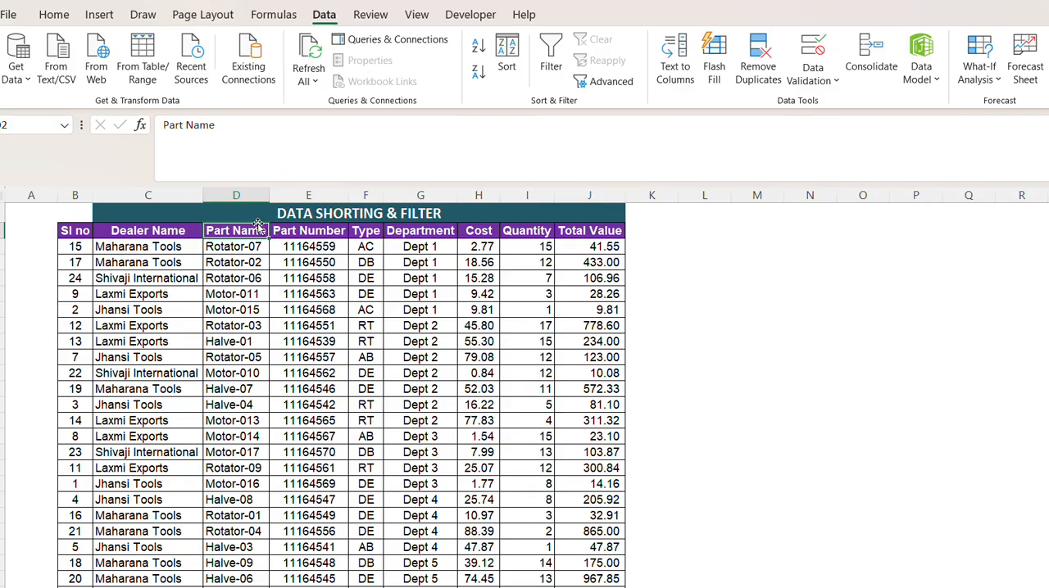
left_click(551, 53)
left_click(412, 237)
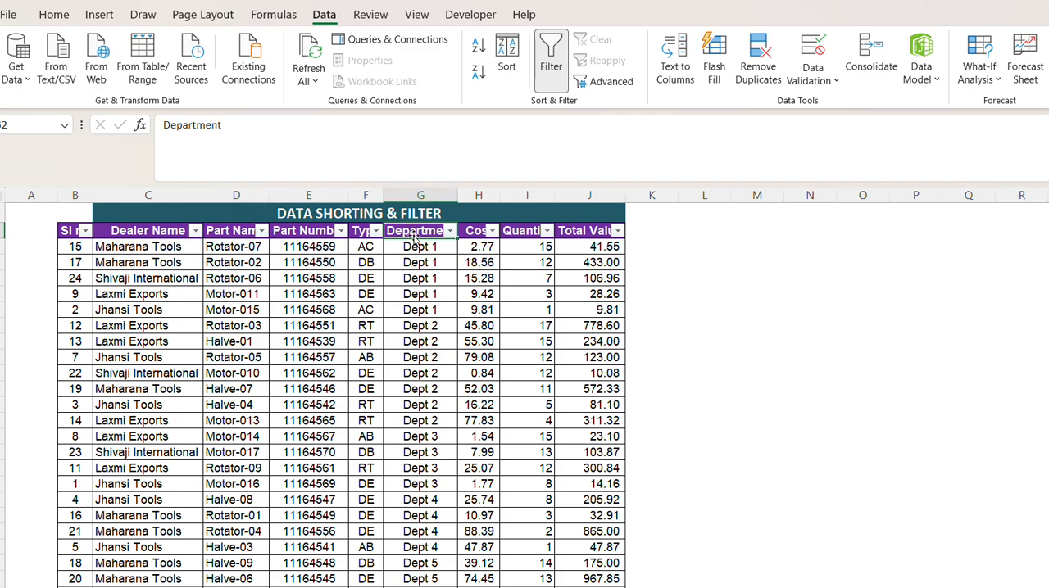
left_click(465, 235)
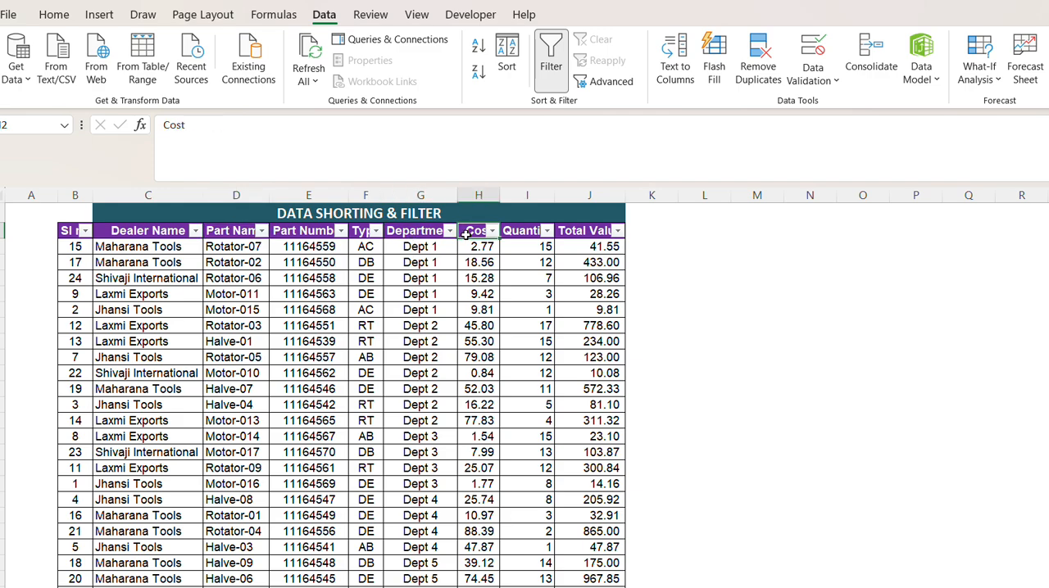
left_click(522, 234)
key("Right")
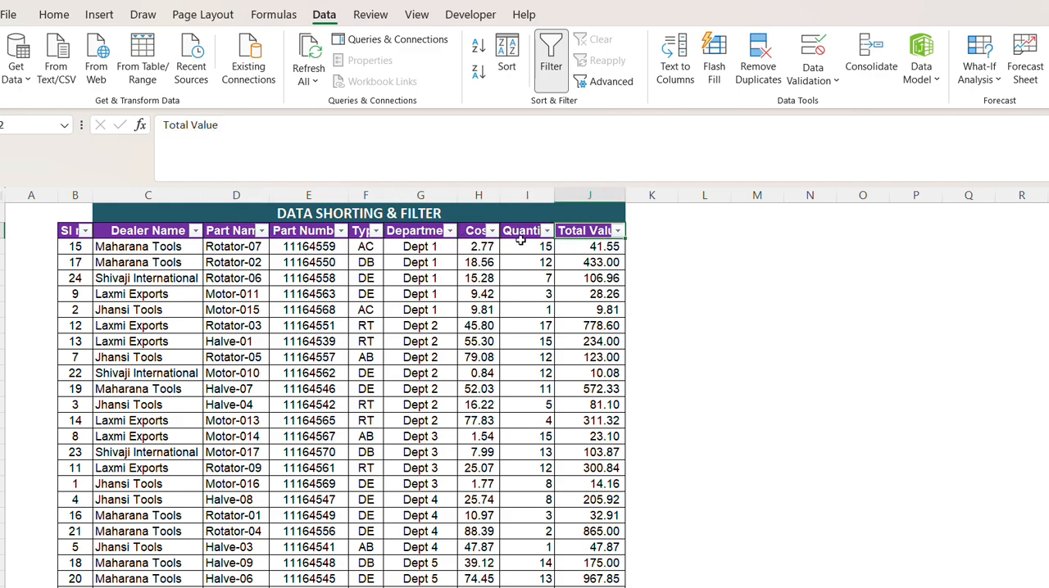
key("Left")
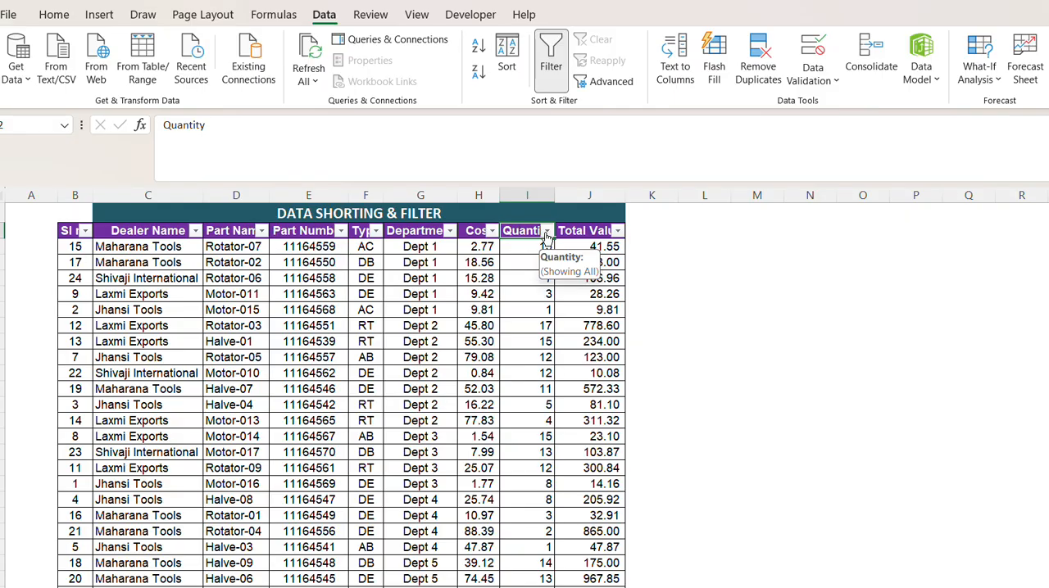
Sort the table by Quantity from largest to smallest and select the first quantity value.
left_click(547, 232)
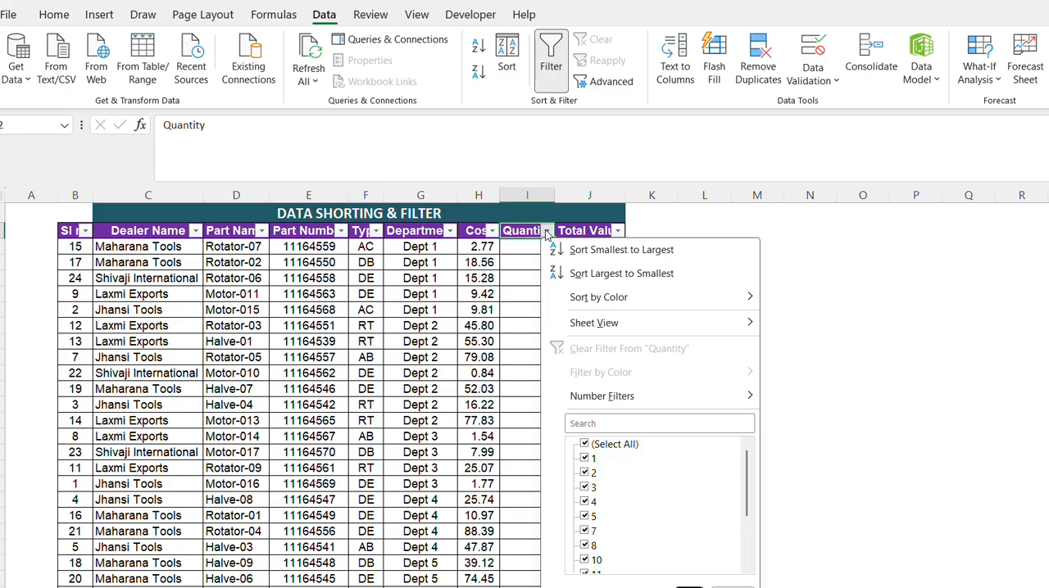
left_click(580, 274)
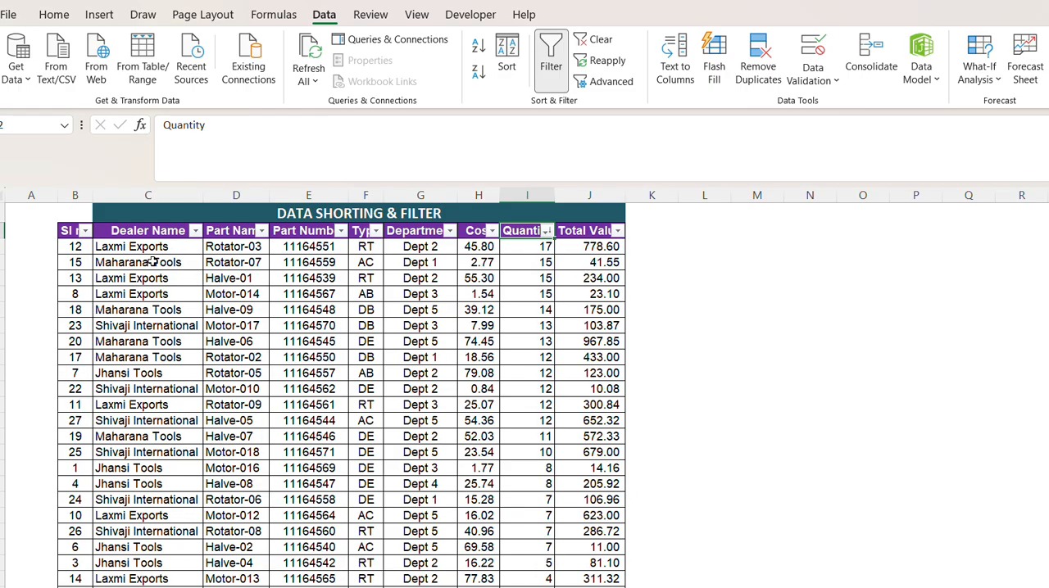
left_click(533, 245)
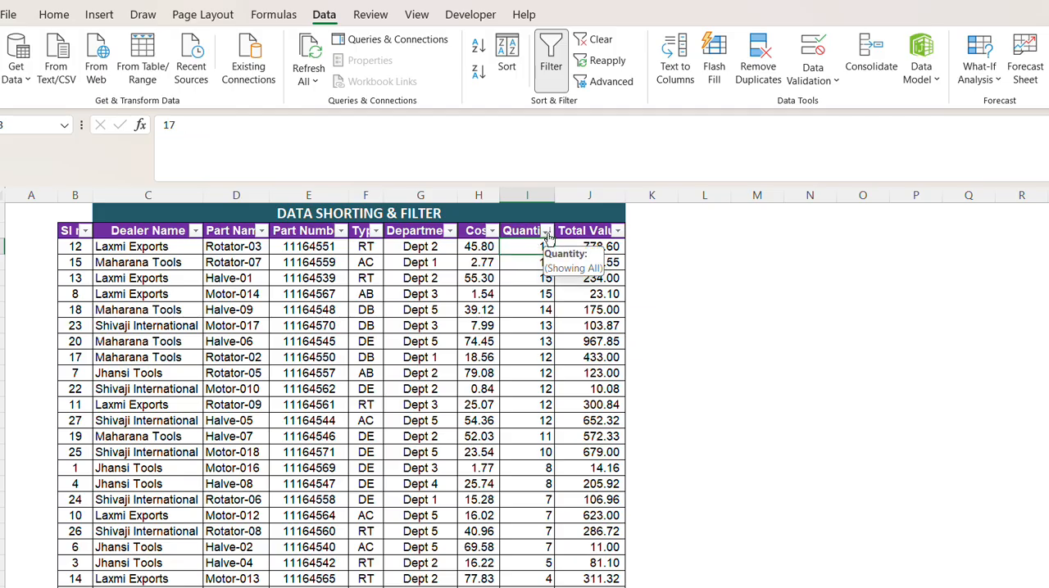
Sort the table by Quantity from smallest to largest.
left_click(545, 231)
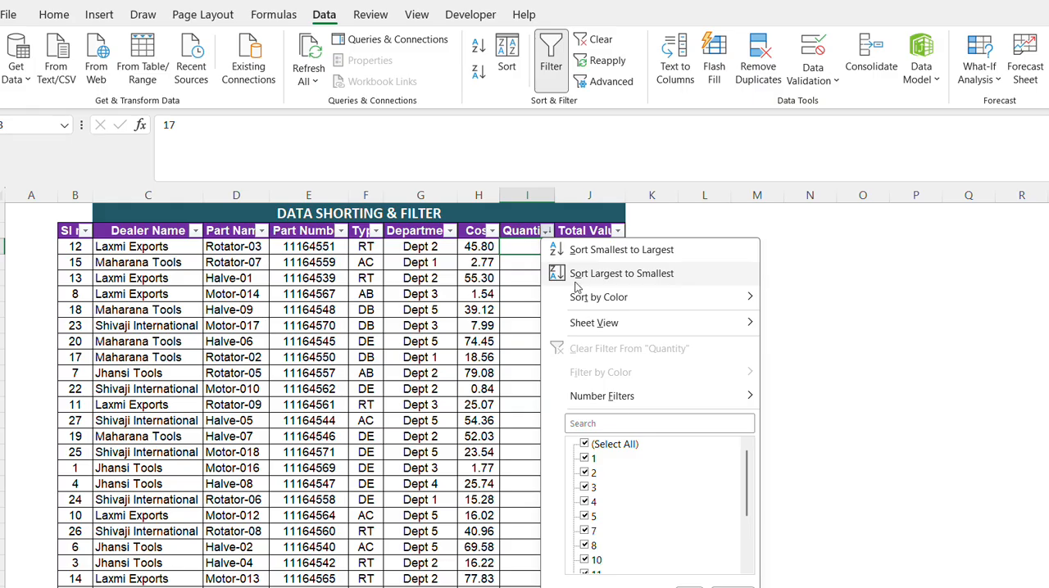
left_click(585, 250)
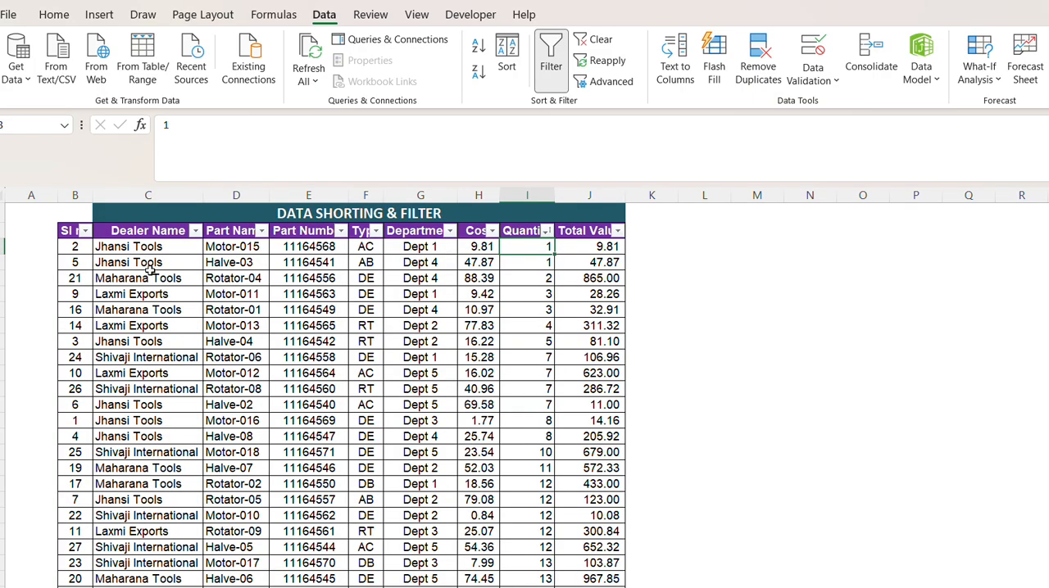
left_click(538, 262)
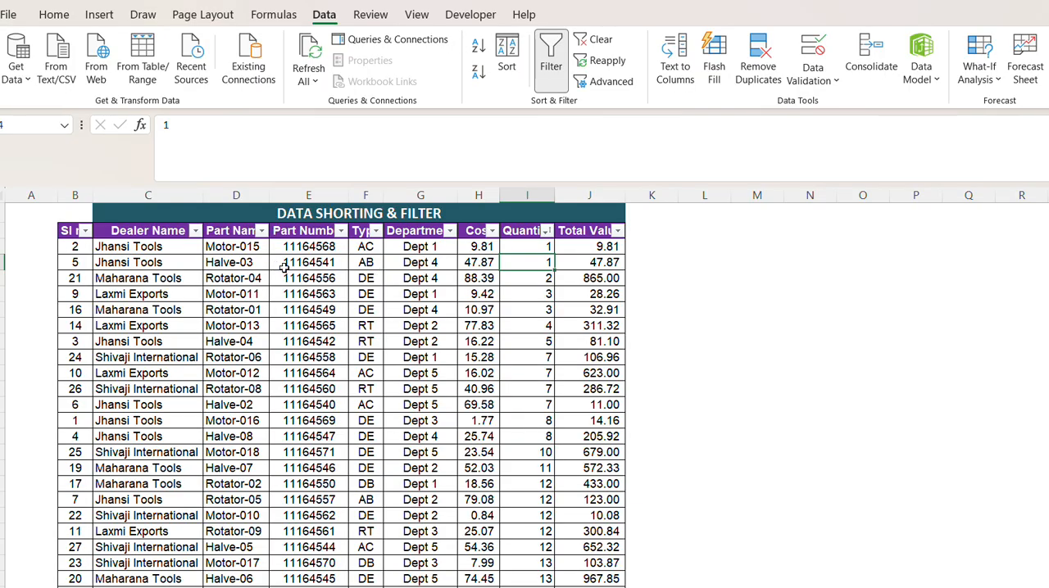
Examine how the Department entries are ordered after the Quantity sort and compare them with the Cost, Quantity and Total Value columns.
left_click(466, 264)
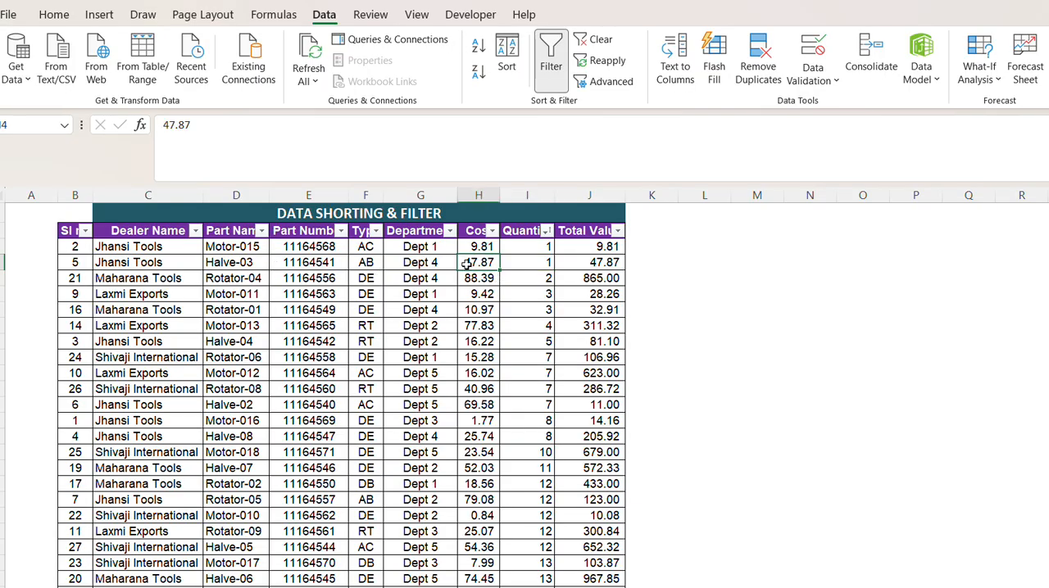
left_click(421, 262)
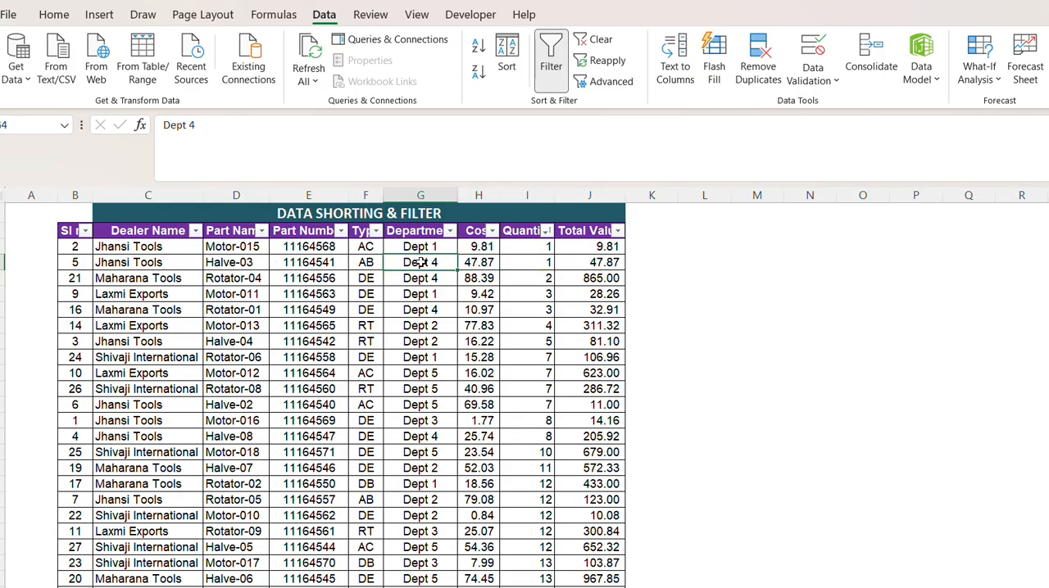
left_click(525, 232)
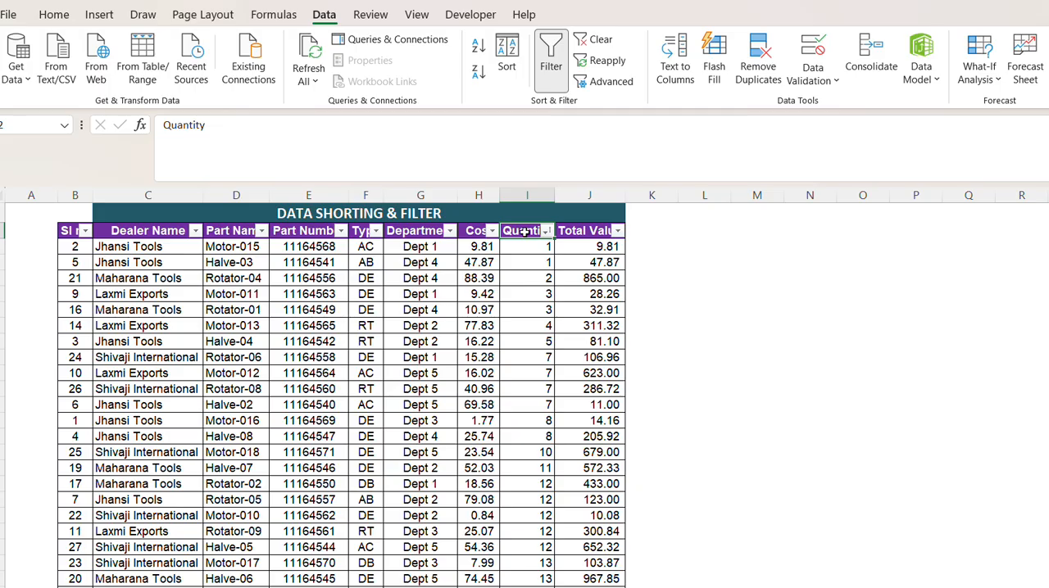
left_click(416, 232)
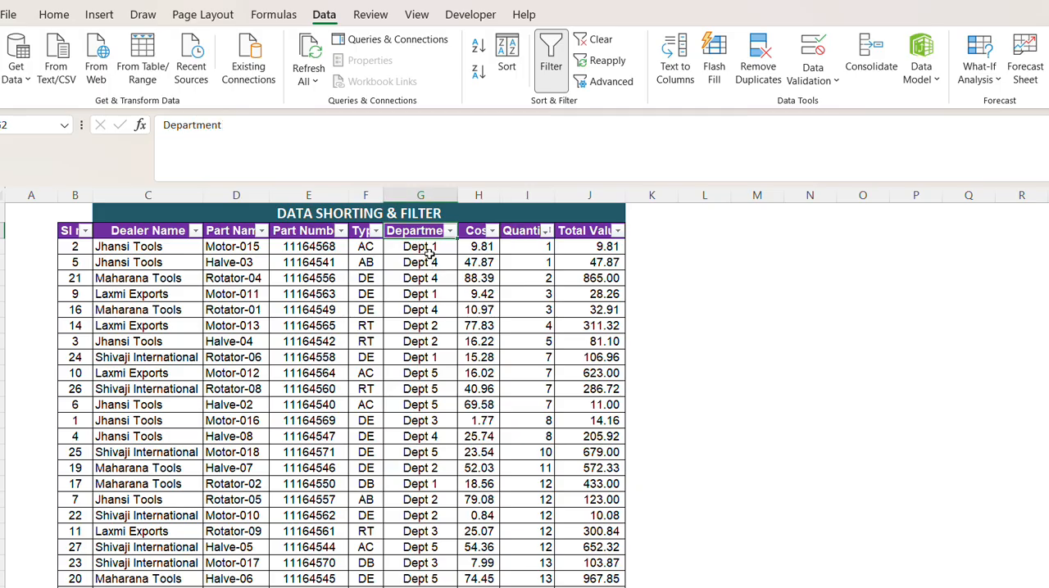
left_click(428, 250)
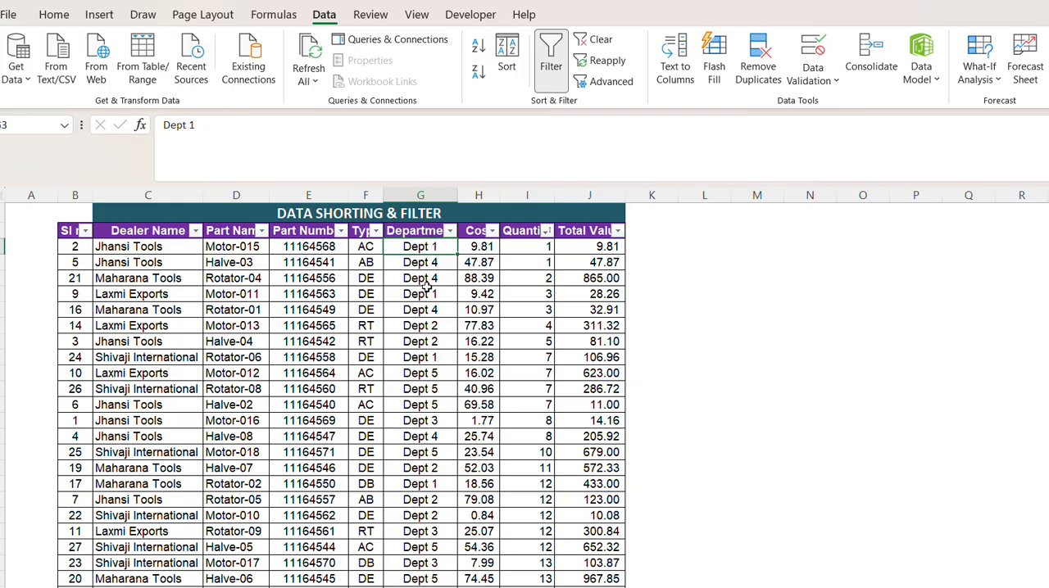
left_click_drag(427, 264, 426, 451)
left_click(419, 245)
left_click(416, 276)
left_click(419, 340)
left_click(421, 385)
left_click(432, 245)
left_click_drag(585, 236, 632, 431)
left_click(520, 230)
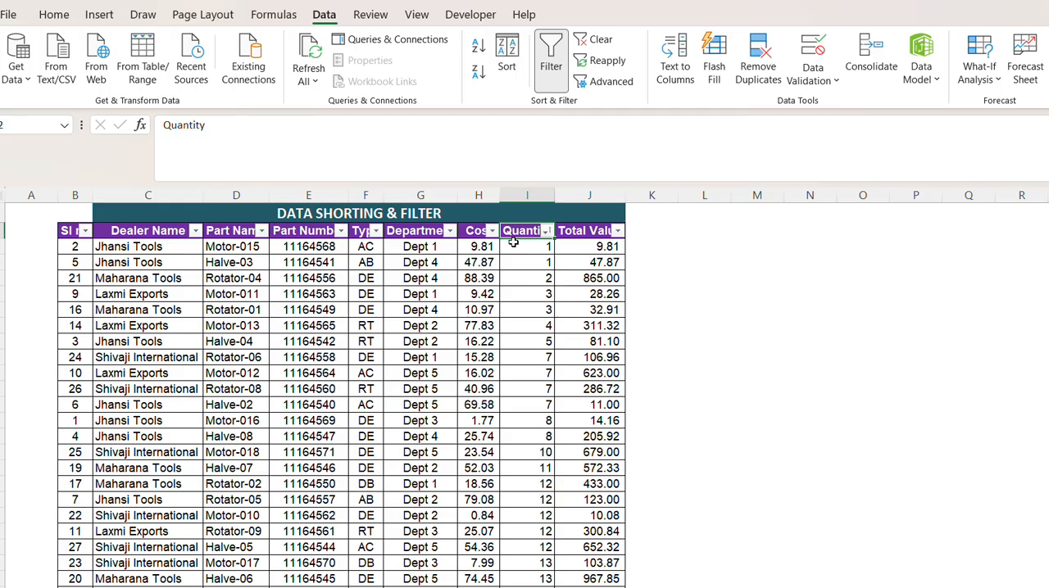
Remove the filter from the header row and select the whole table, including headings from Sl no to Total Value.
left_click(469, 233)
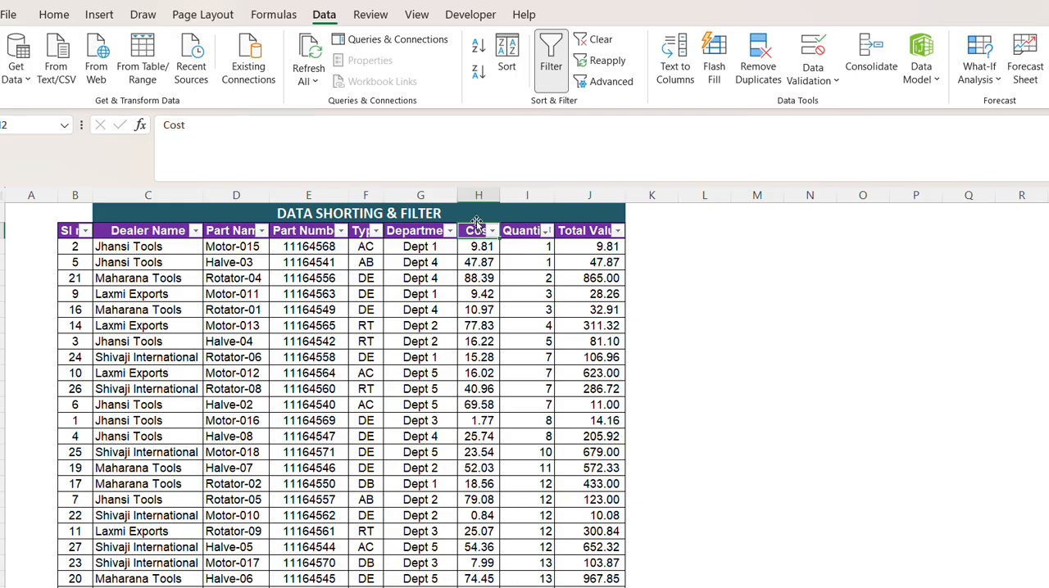
left_click(549, 65)
left_click_drag(75, 231, 424, 303)
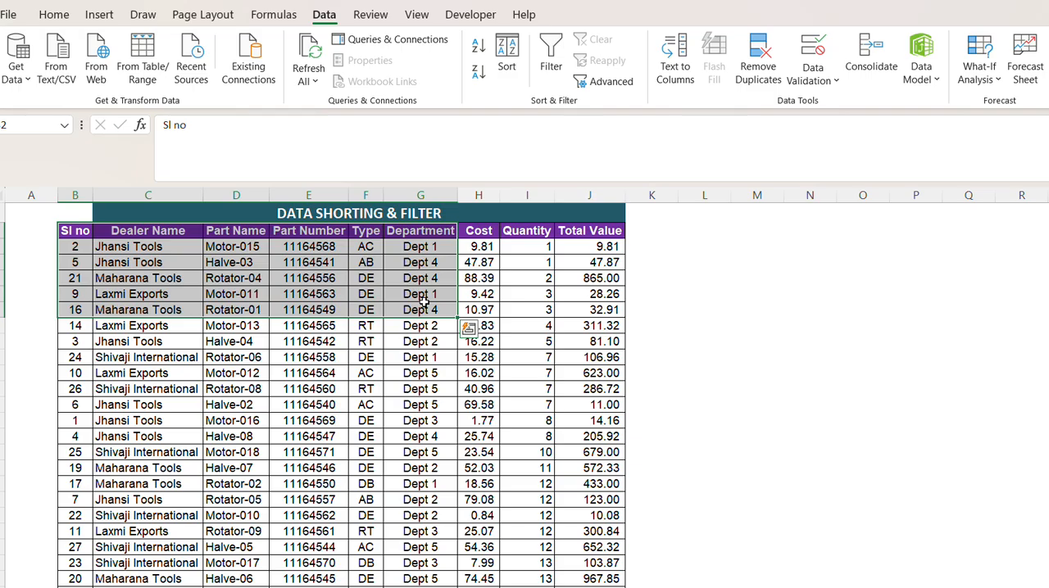
key("ctrl+shift+Right")
key("ctrl+shift+Down")
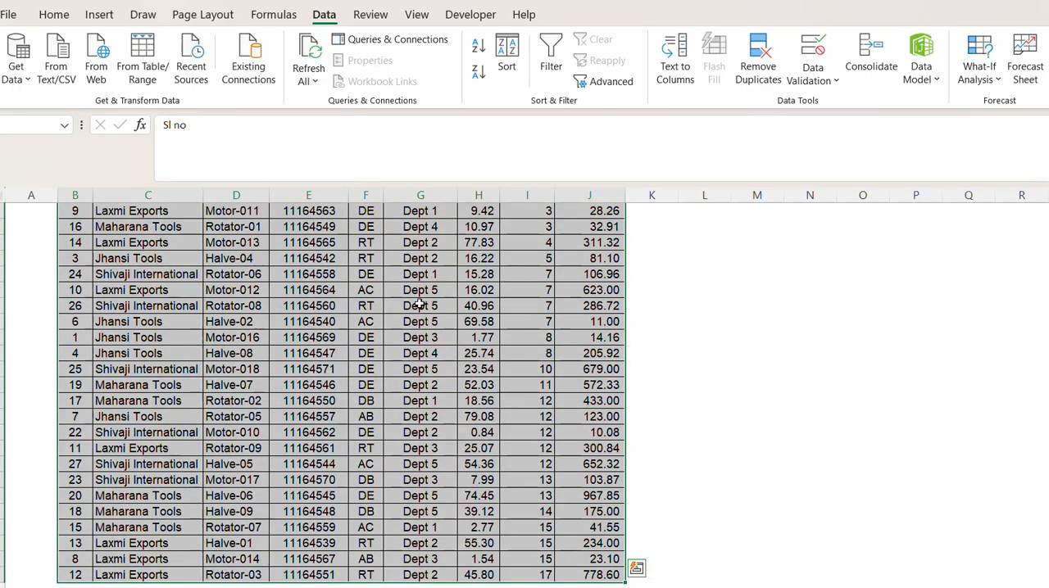
scroll(420, 305, "up", 2)
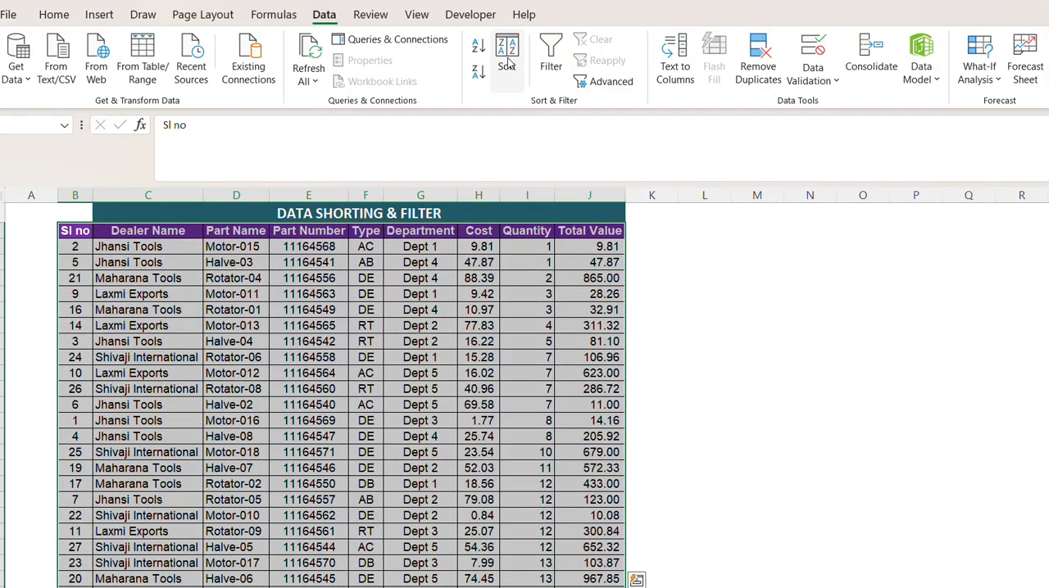
Custom sort the selected table by Department from A to Z, with Quantity from largest to smallest as the second level.
left_click(508, 66)
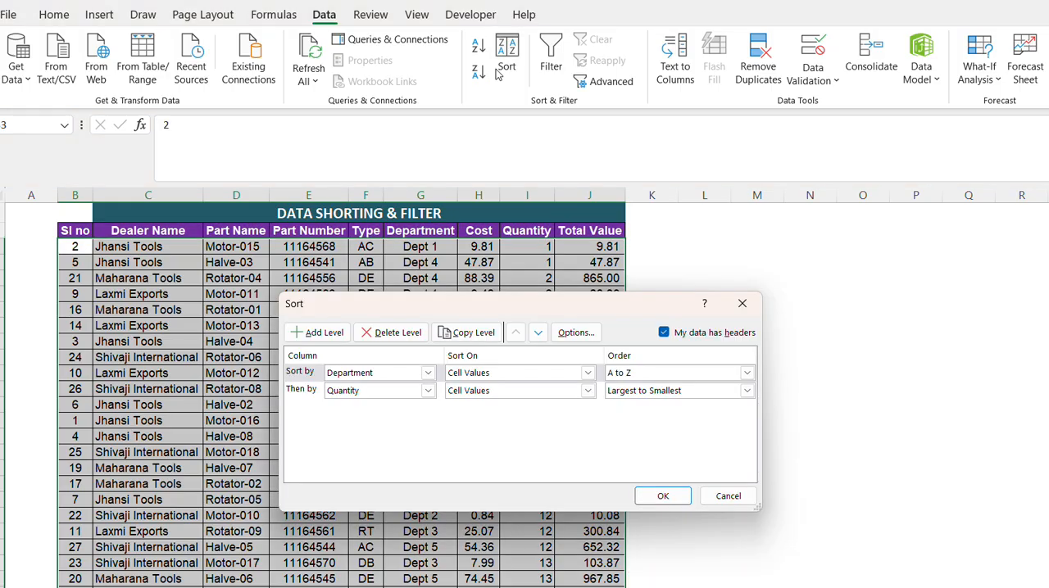
left_click(341, 376)
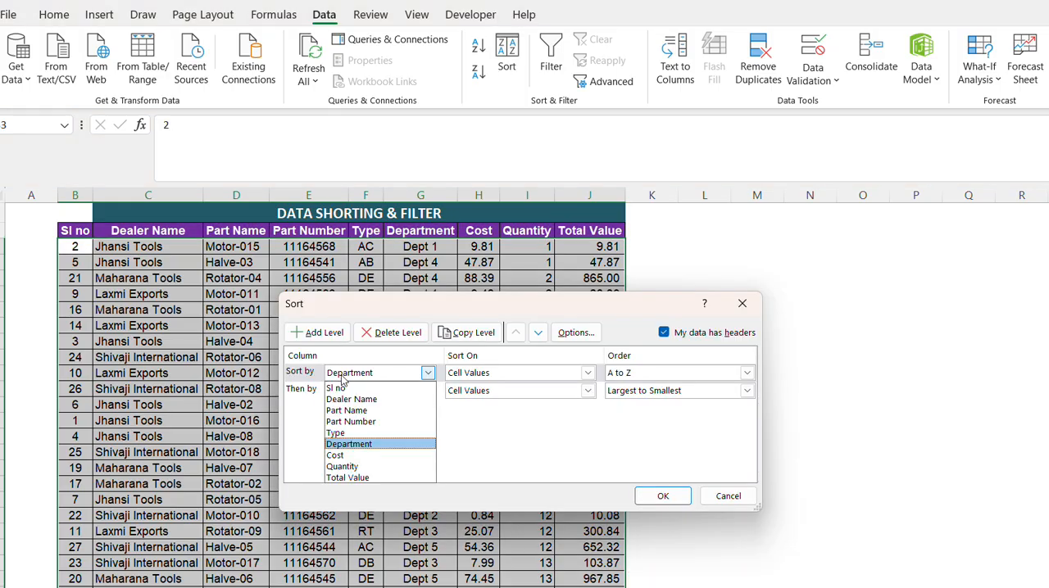
left_click(344, 444)
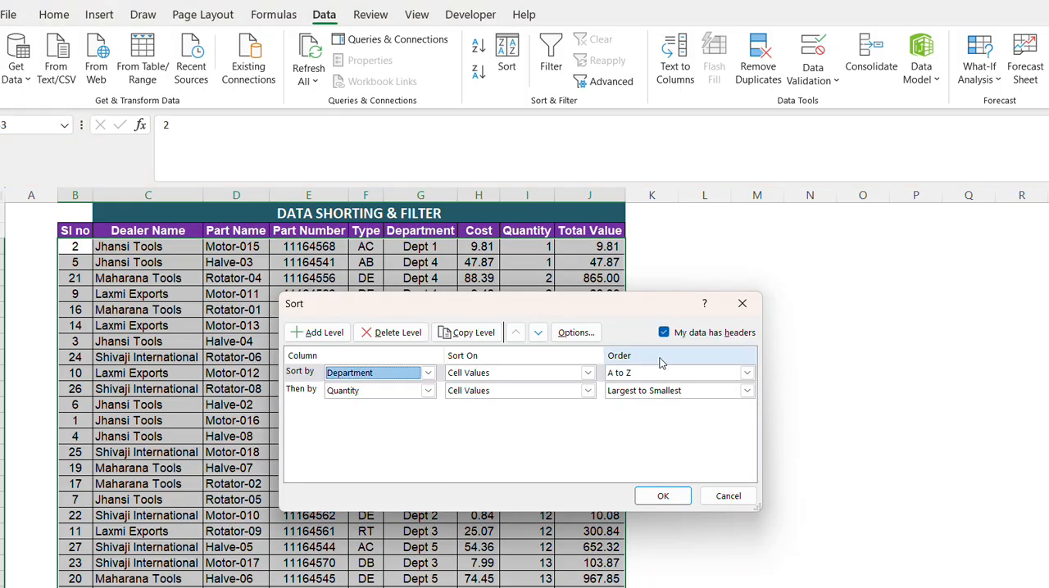
left_click(347, 392)
left_click(352, 482)
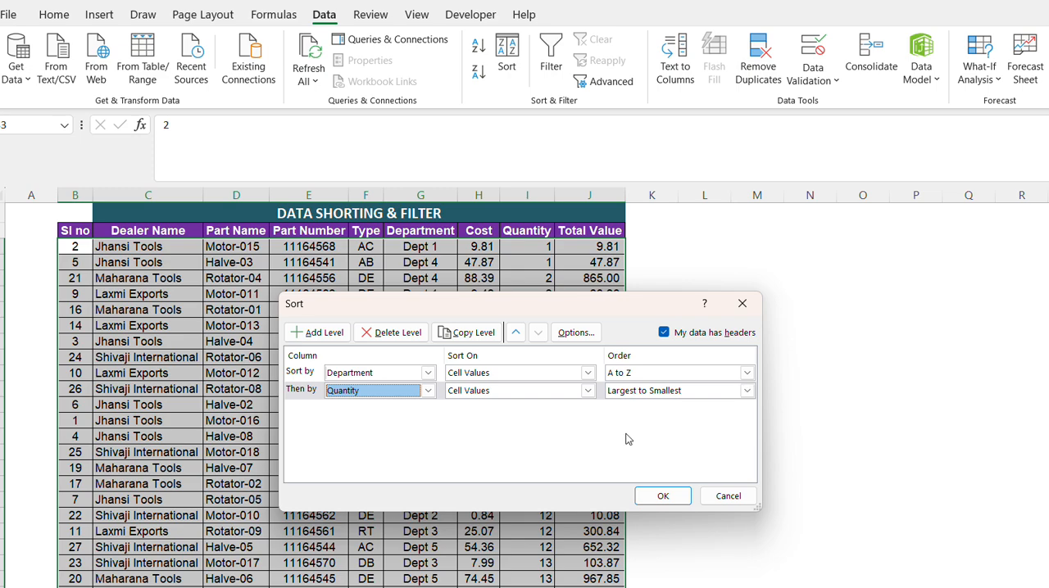
left_click(652, 494)
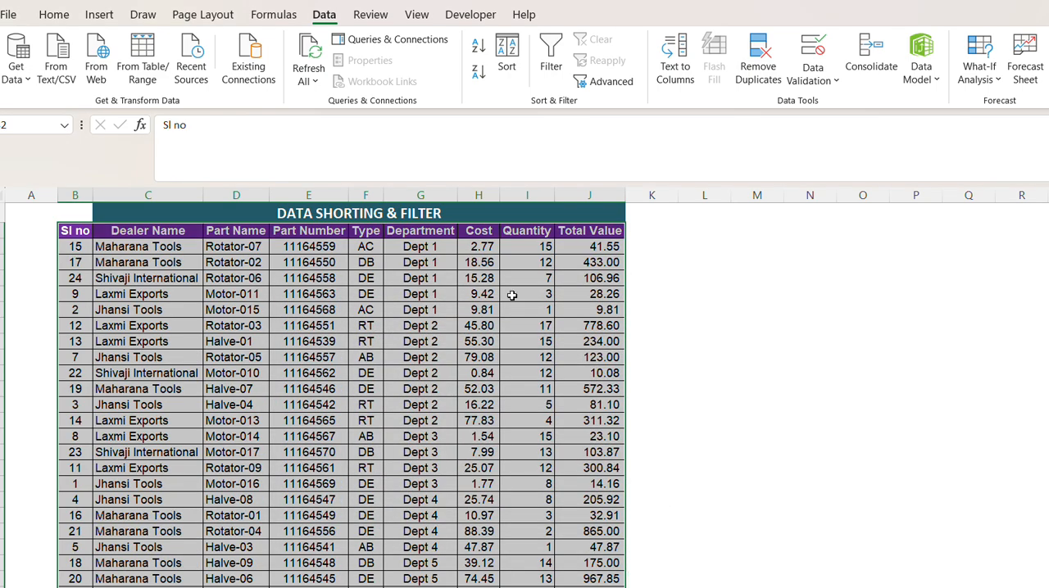
Examine the Dept 1 rows and compare how their Quantity values are ordered with the start of the Dept 2 group.
left_click_drag(435, 247, 439, 310)
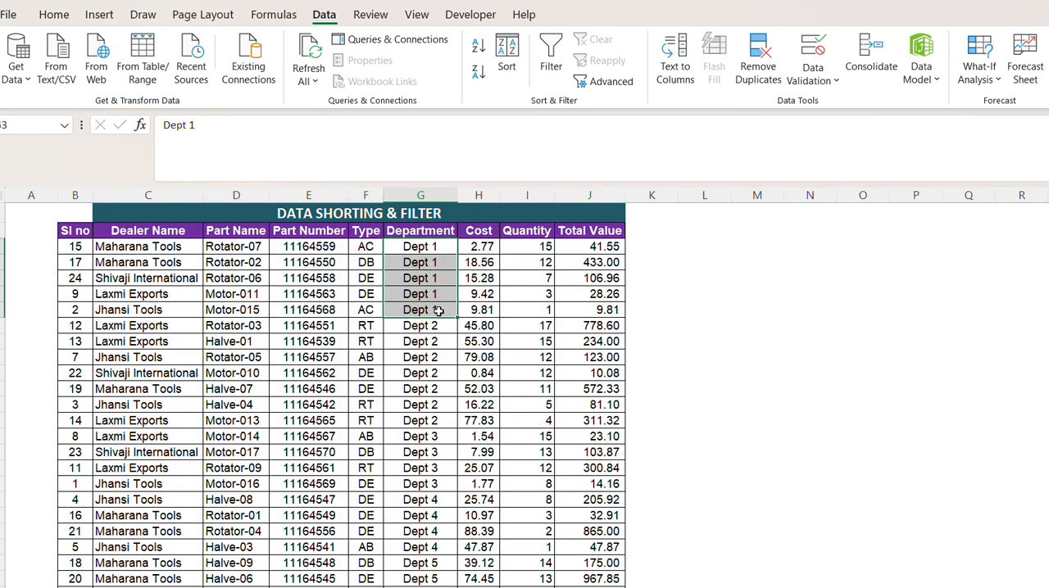
left_click(438, 266)
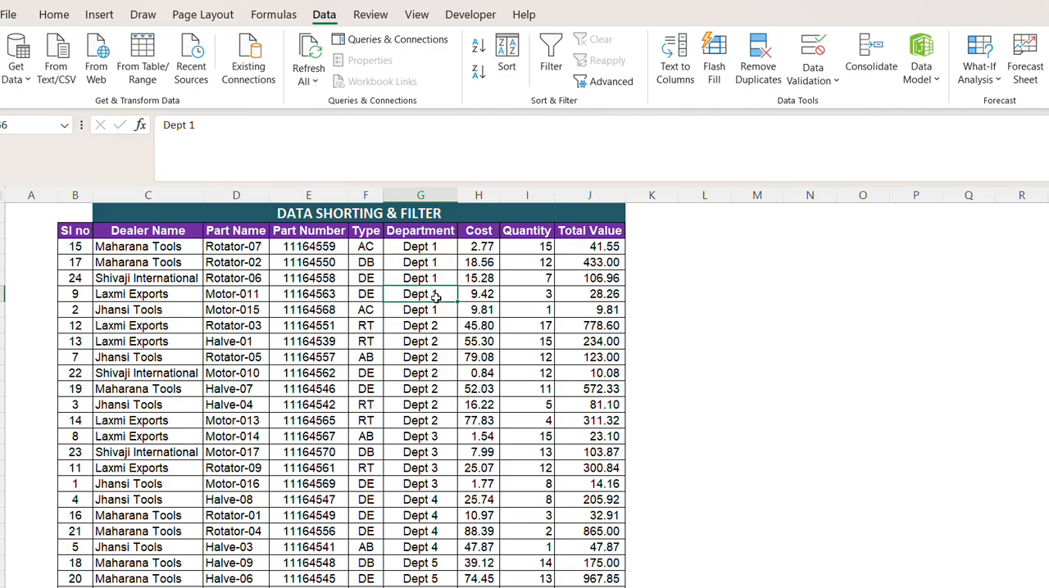
left_click_drag(442, 249, 541, 311)
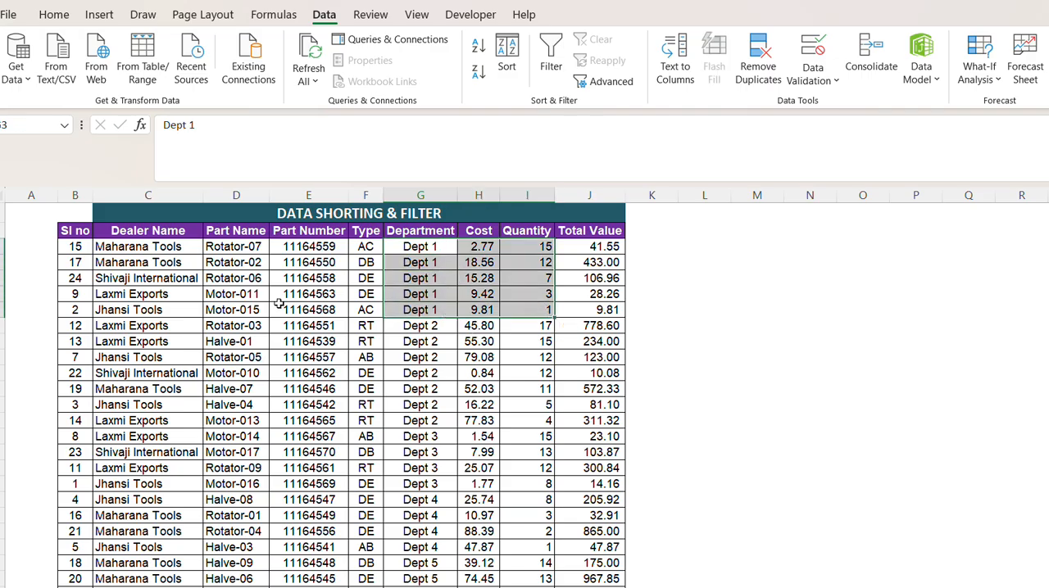
left_click_drag(248, 251, 371, 318)
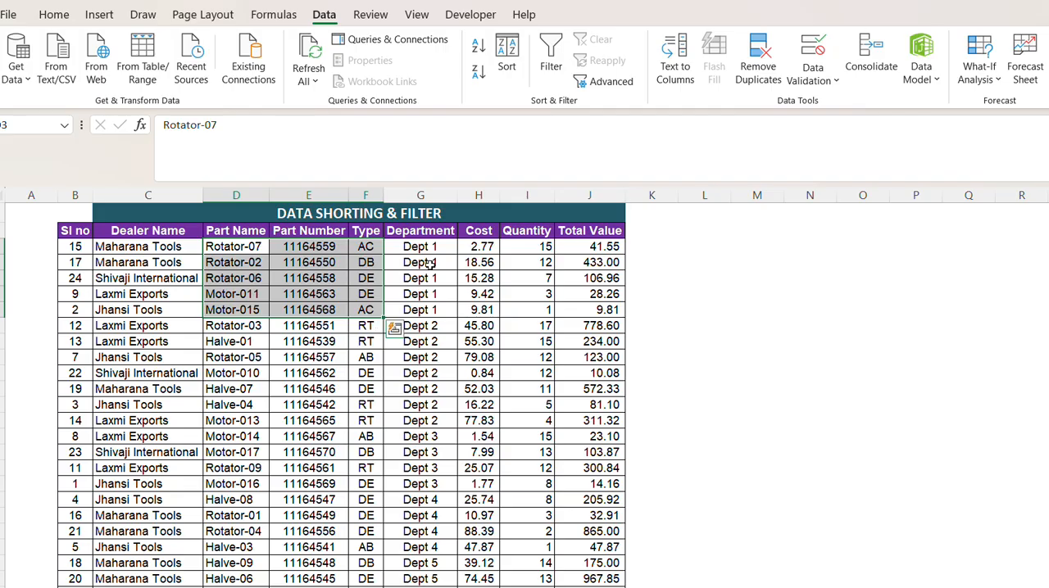
left_click_drag(430, 246, 438, 313)
left_click(482, 247)
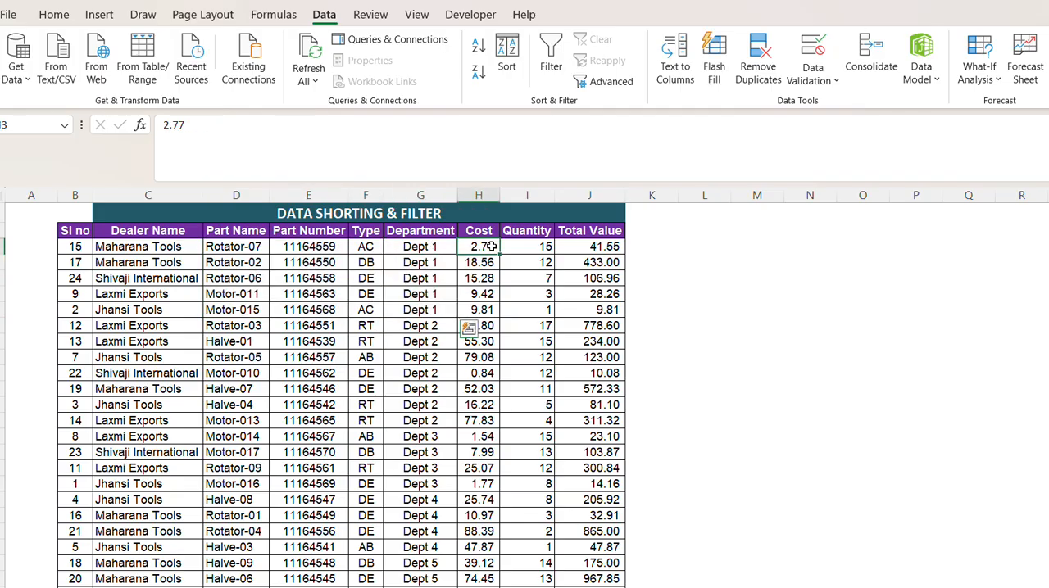
left_click(540, 248)
left_click(529, 290)
left_click(541, 248)
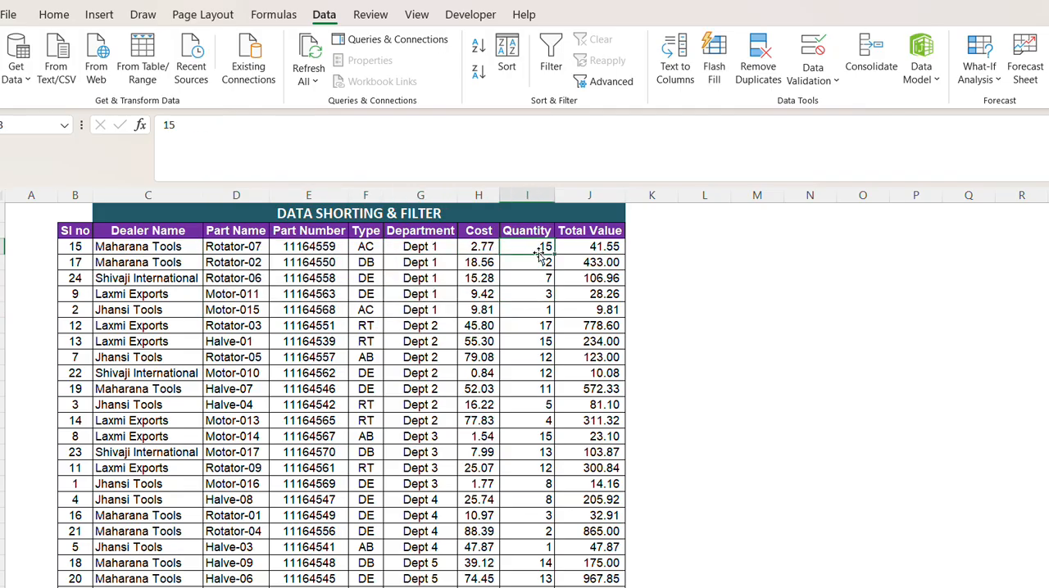
left_click(528, 323)
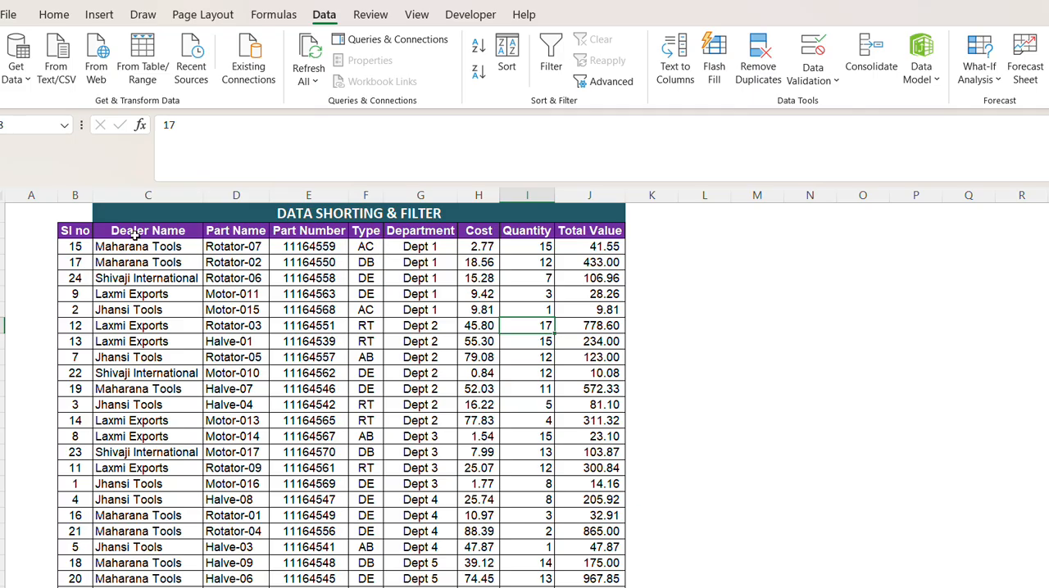
Select the whole table with its headings and custom sort it by Type from A to Z, with Total Value from largest to smallest within each type.
left_click_drag(76, 234, 583, 342)
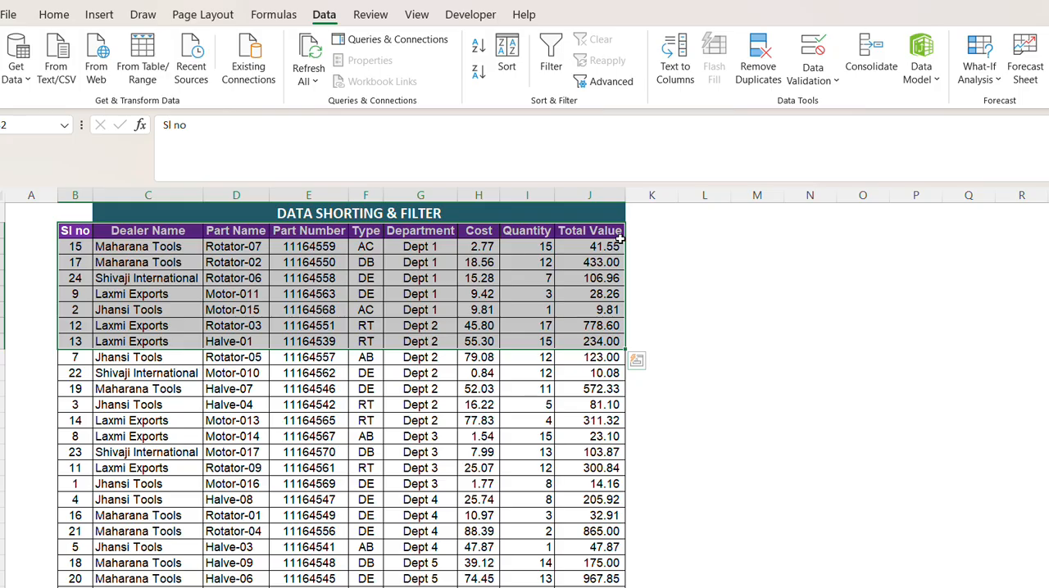
key("ctrl+shift+Down")
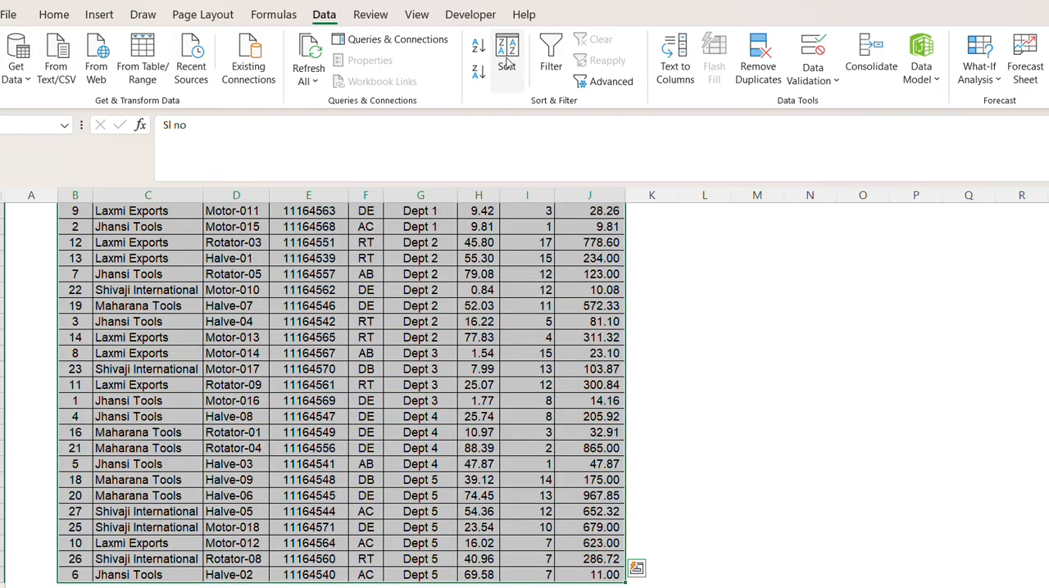
left_click(508, 64)
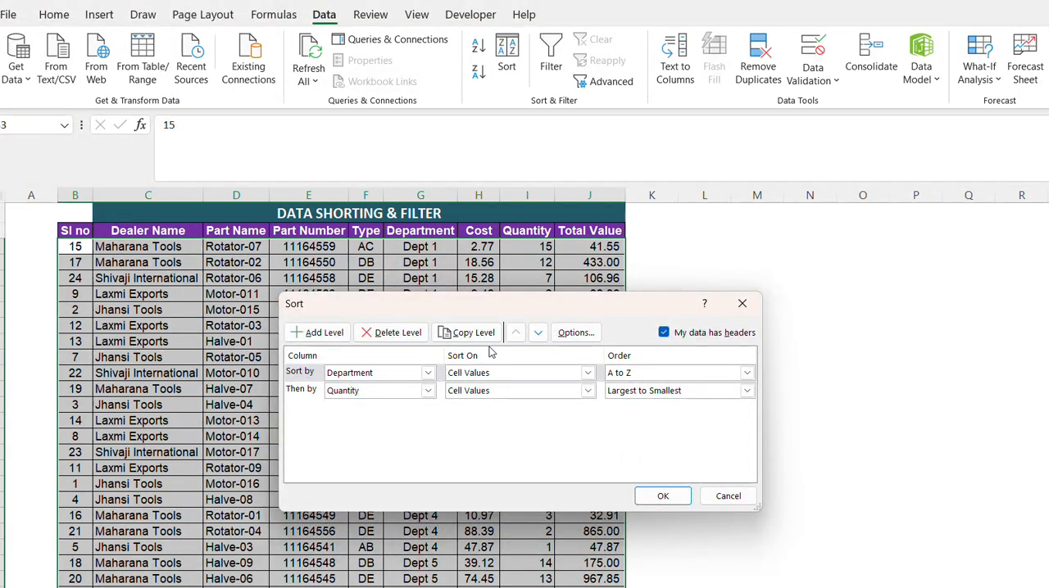
left_click(349, 377)
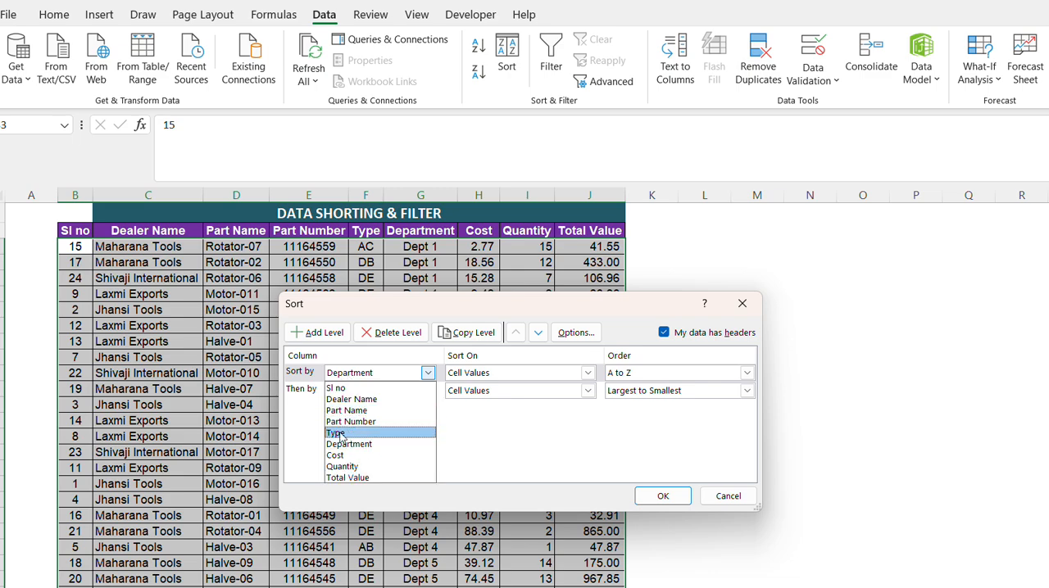
left_click(336, 434)
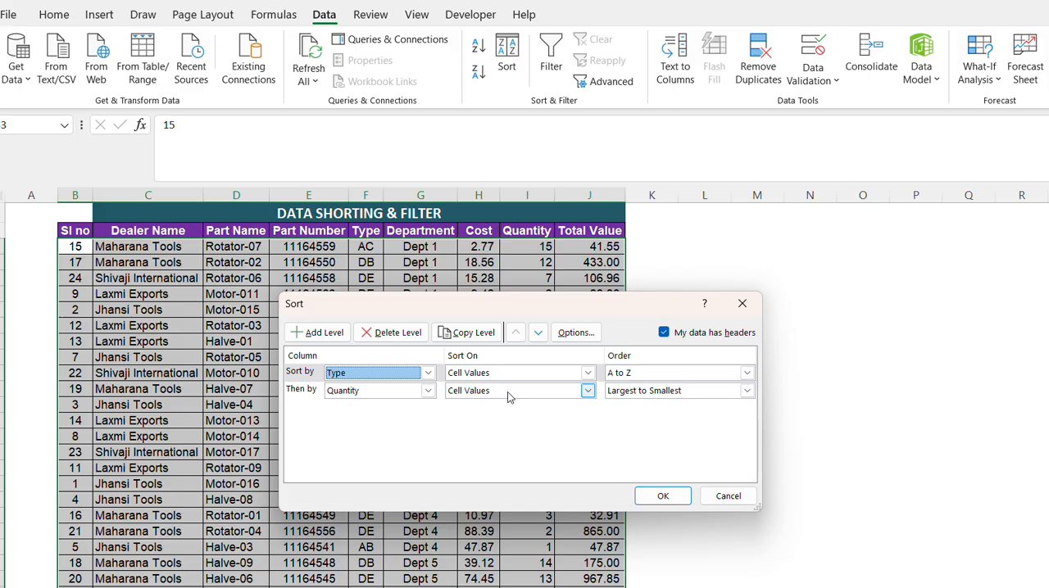
left_click(379, 393)
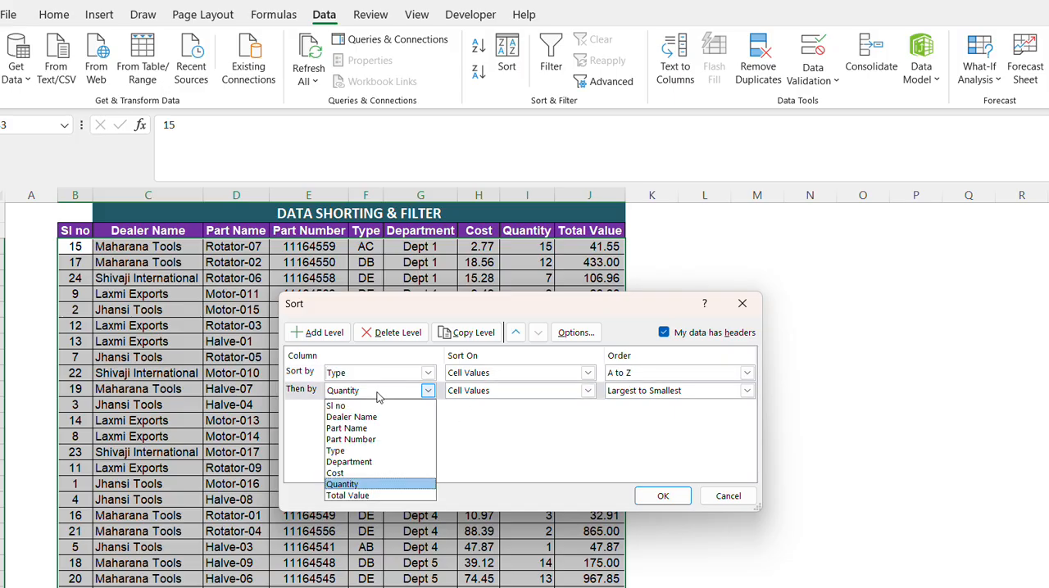
left_click(347, 497)
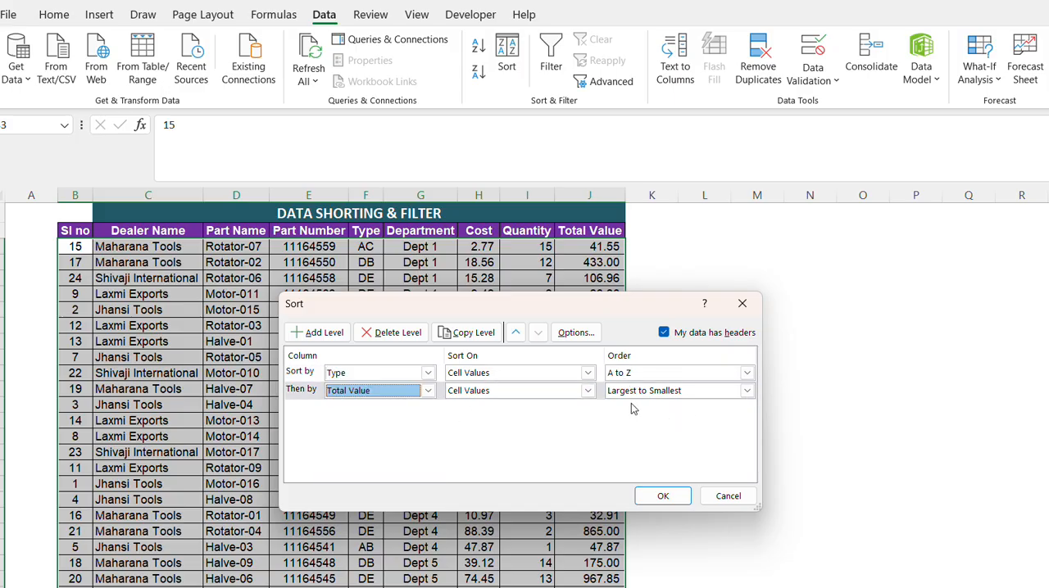
left_click(663, 497)
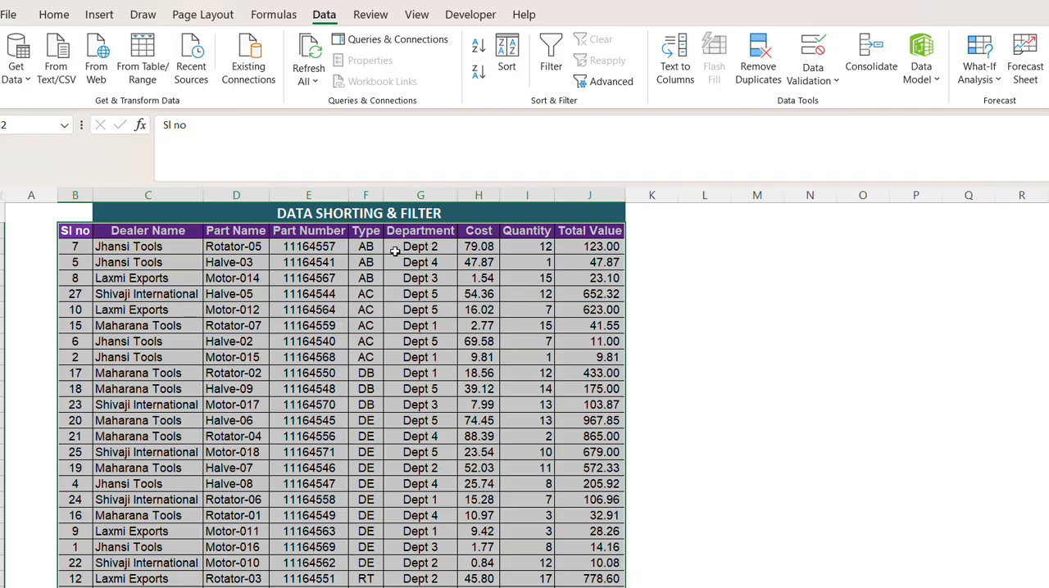
Examine the Type grouping against the Total Value order, and review the custom sort levels without changing them.
left_click(367, 295)
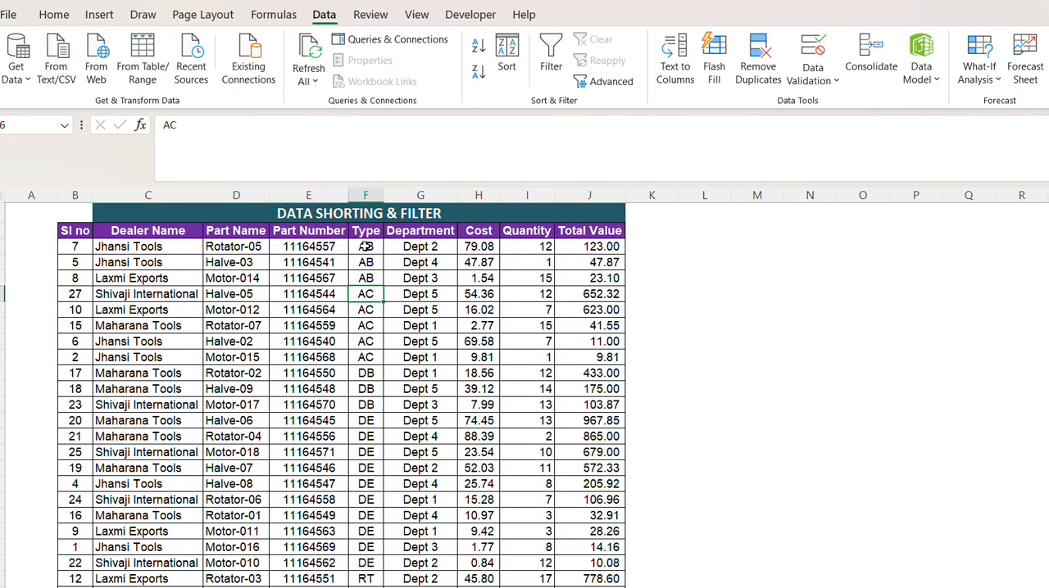
left_click_drag(368, 236, 373, 336)
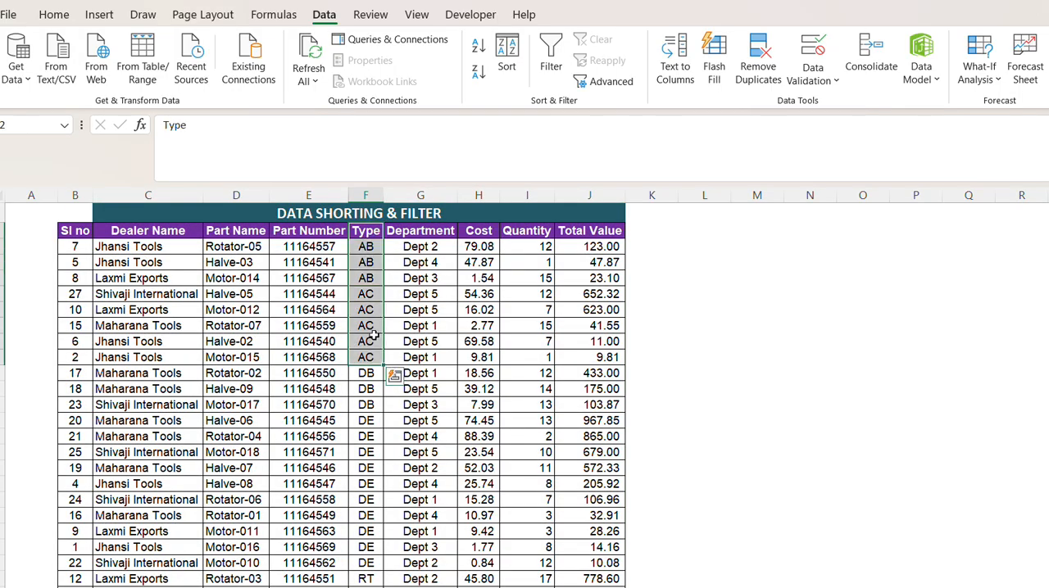
left_click(370, 407)
left_click_drag(369, 248, 368, 419)
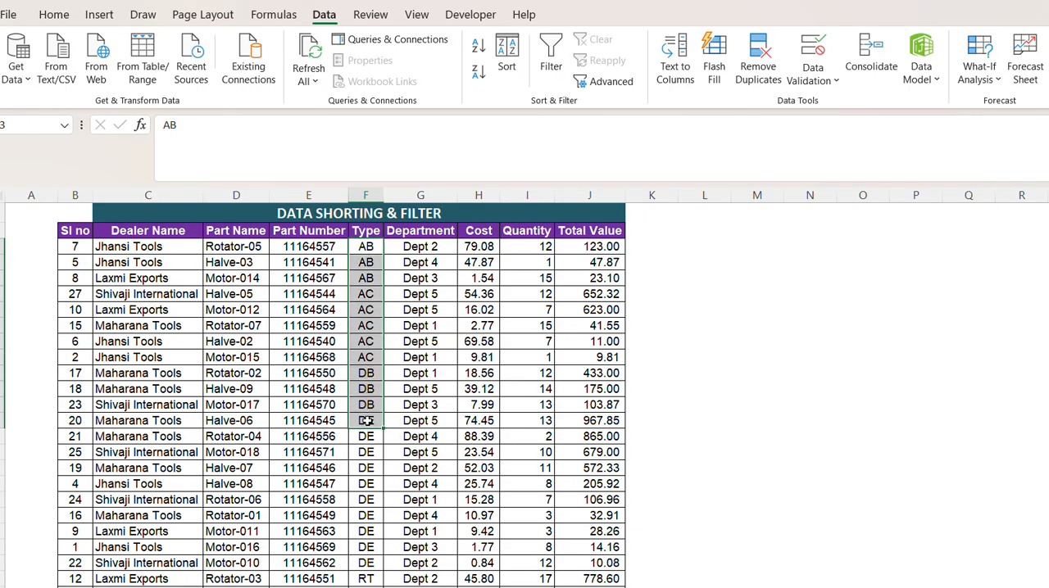
left_click(588, 246)
left_click_drag(589, 246, 594, 391)
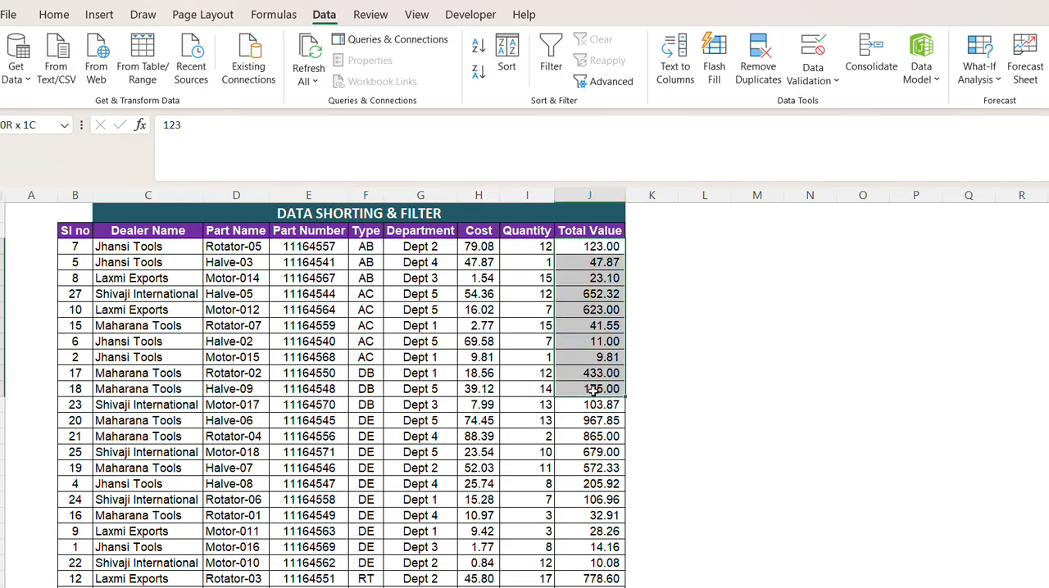
left_click(369, 244)
left_click(393, 233)
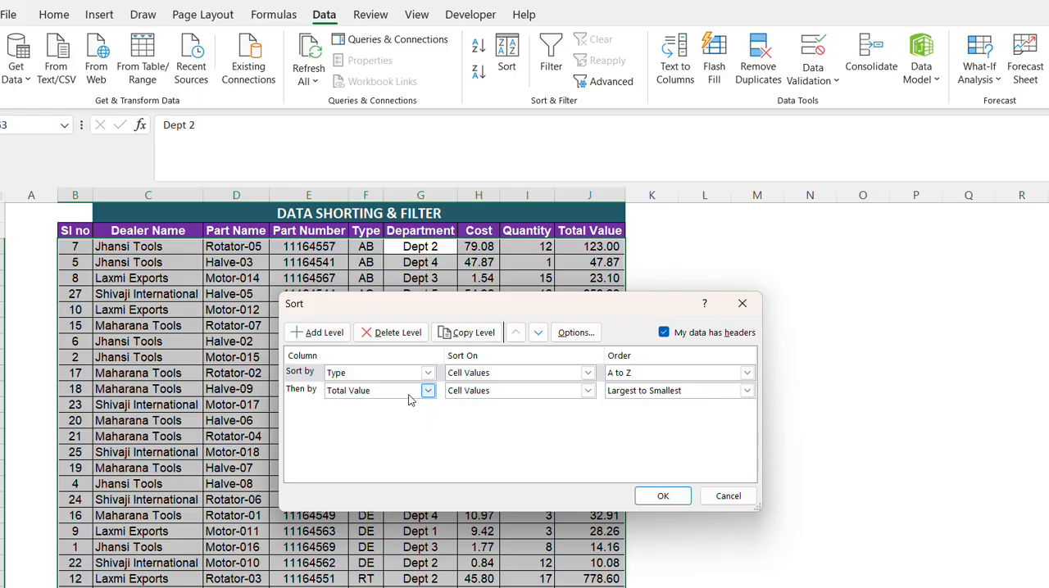
left_click(742, 303)
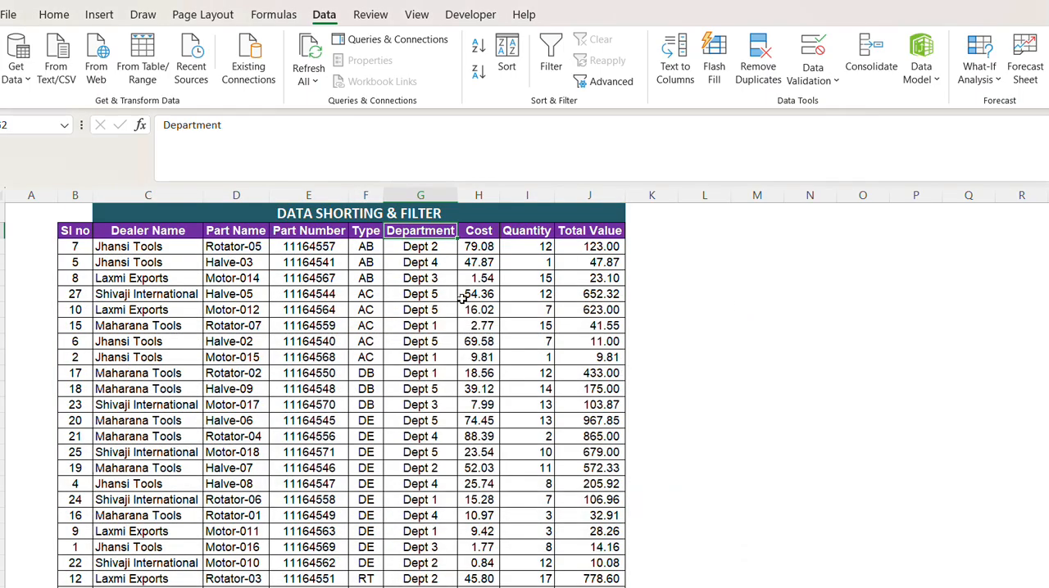
Examine the Type, Department, Cost, Quantity and Part Number columns to see how their entries are arranged across the sorted rows.
left_click(482, 292)
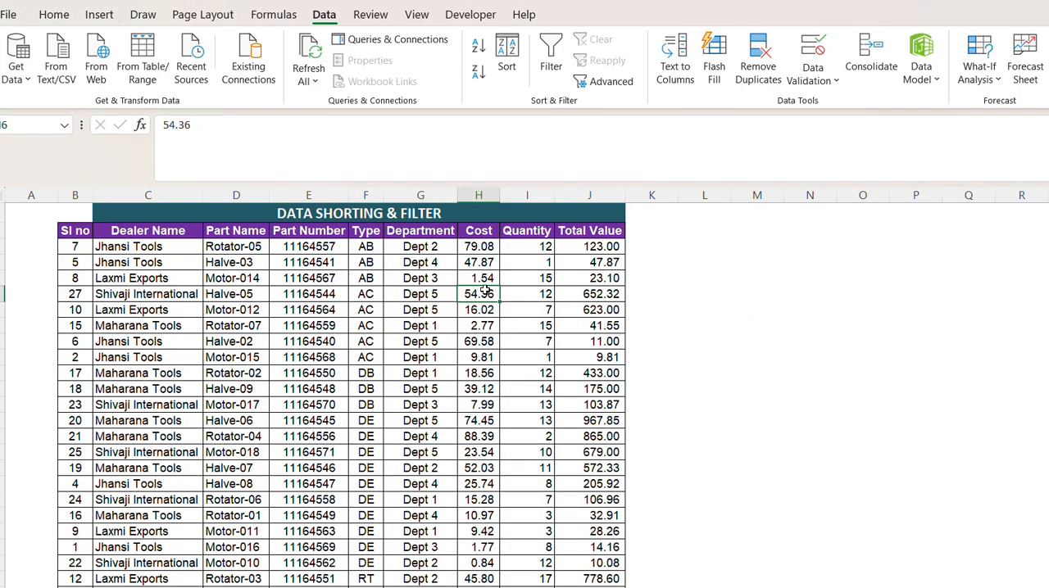
left_click(524, 234)
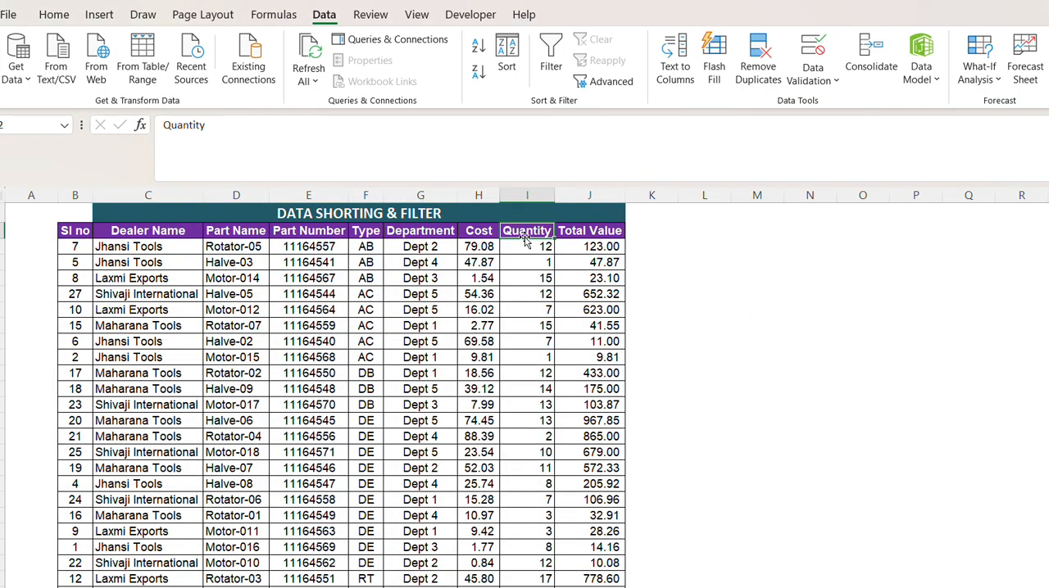
left_click(465, 235)
left_click_drag(236, 231, 572, 406)
left_click(344, 454)
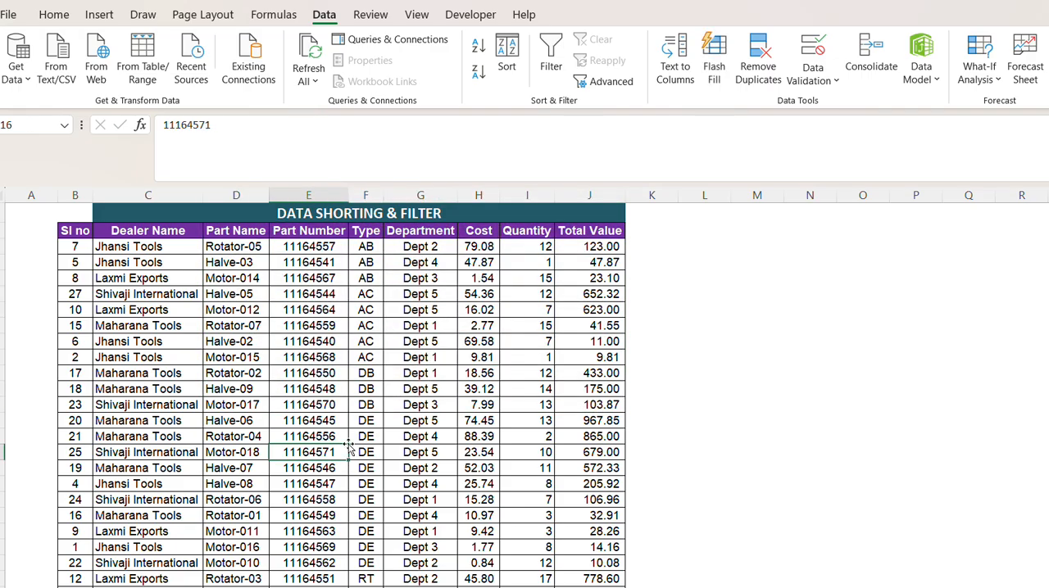
left_click(369, 279)
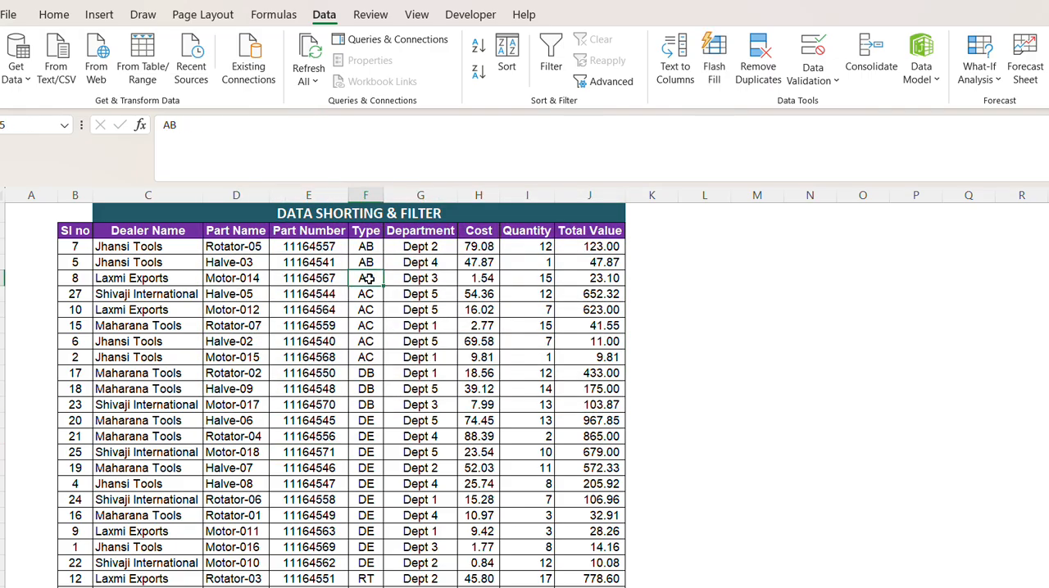
left_click(438, 297)
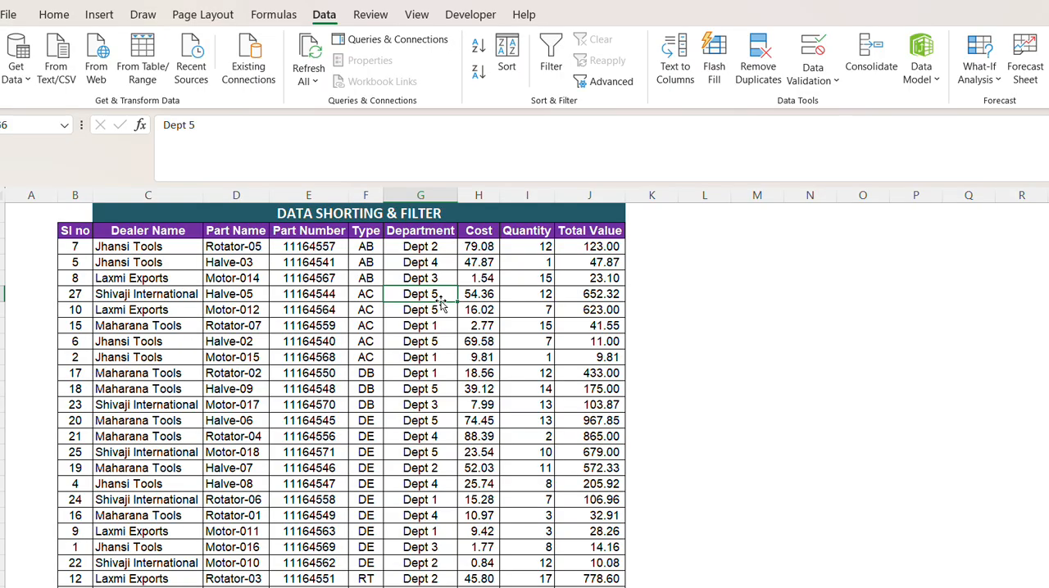
left_click(419, 372)
left_click(475, 296)
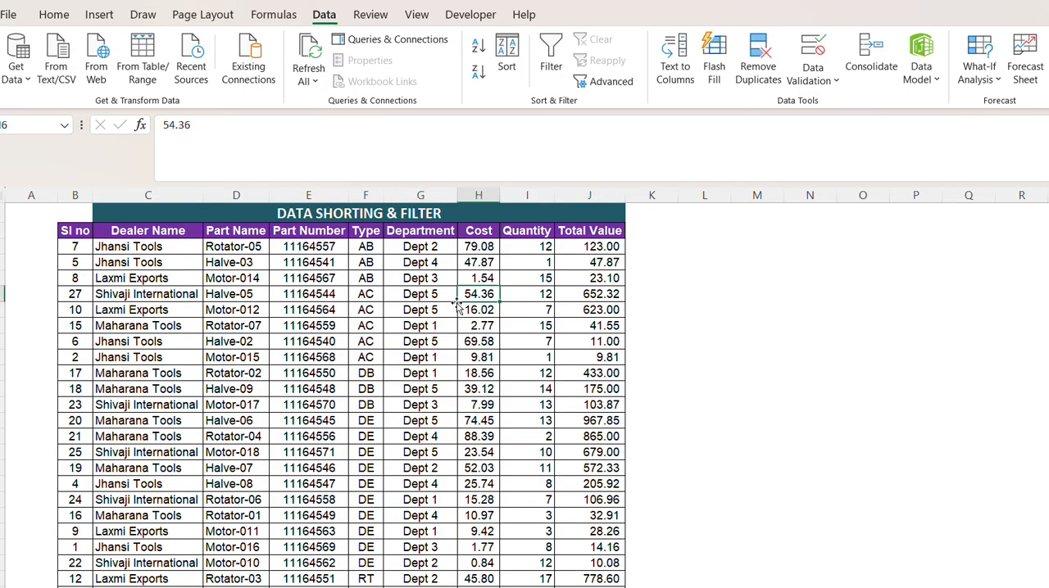
left_click(334, 325)
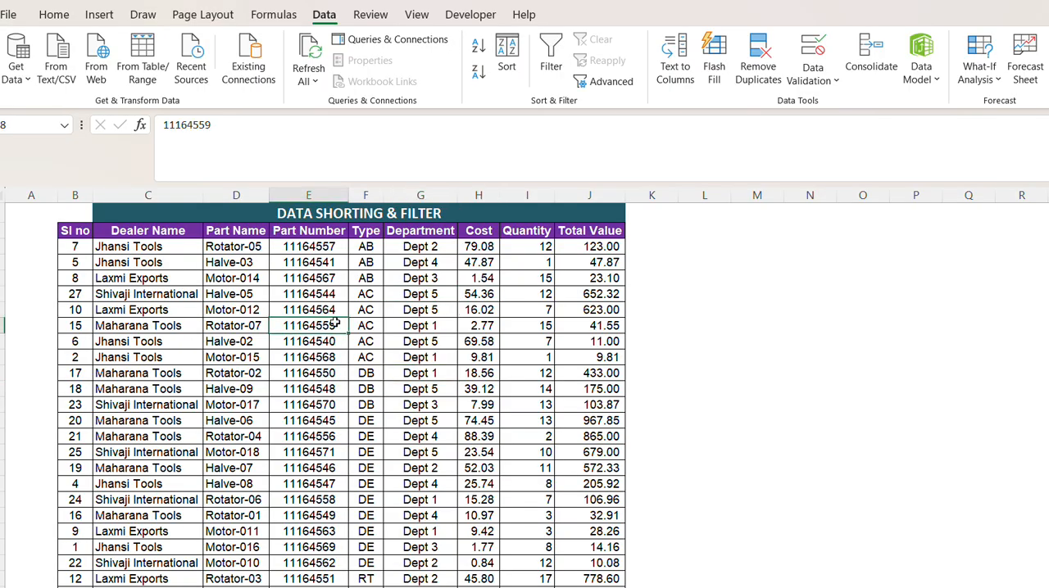
left_click(419, 294)
left_click(419, 357)
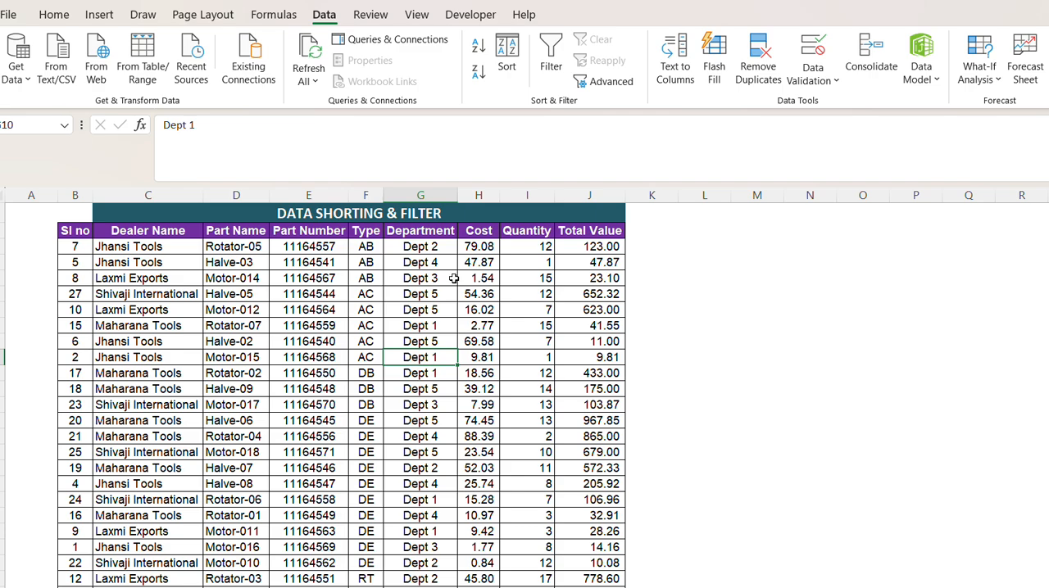
left_click(431, 265)
left_click(419, 233)
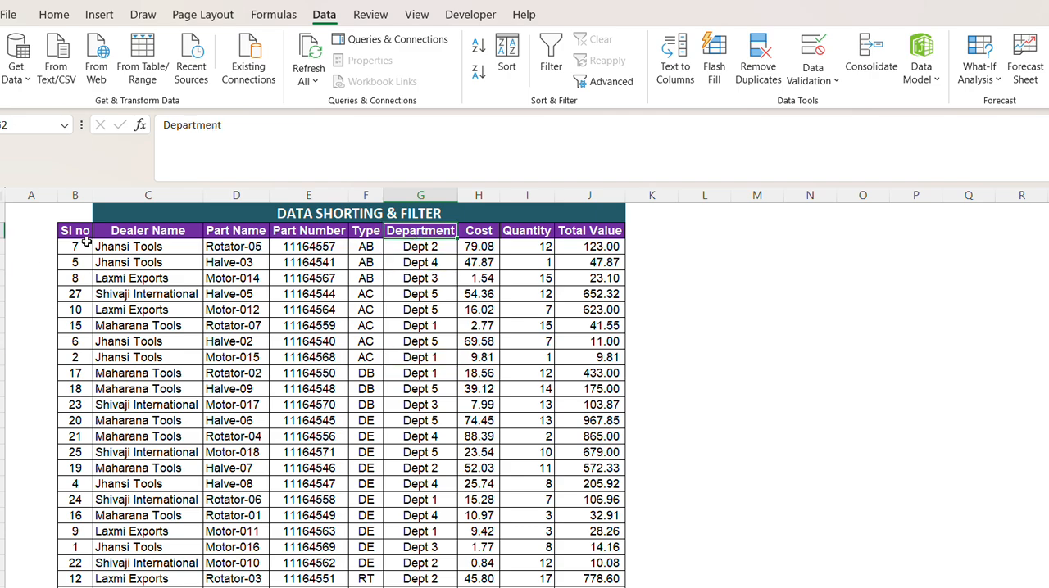
Review the extent of the sorted table and its Part Number, Type, Department, Cost and Total Value headings as available sort fields.
left_click_drag(77, 236, 577, 430)
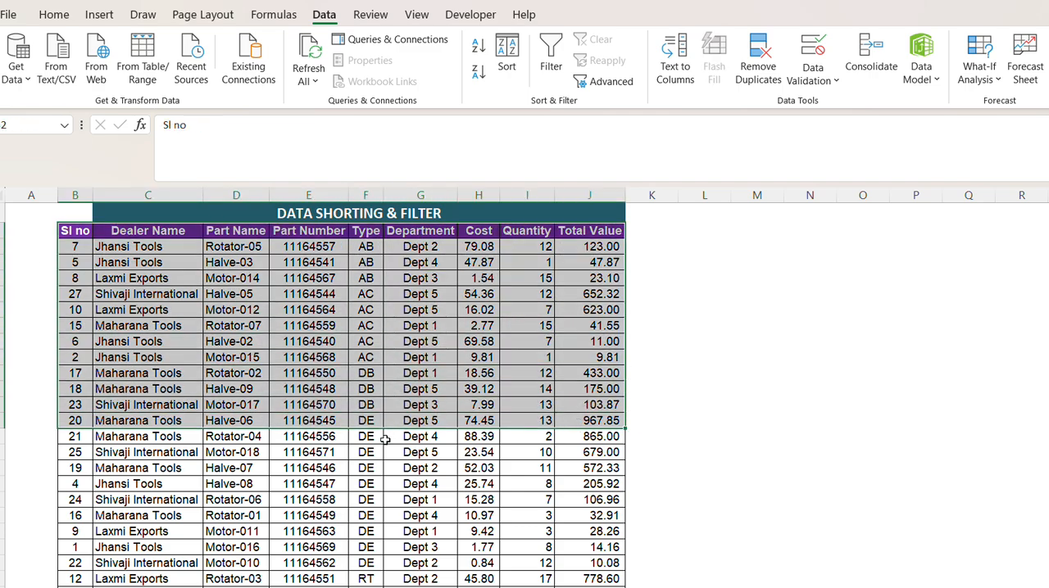
left_click(425, 468)
left_click(427, 297)
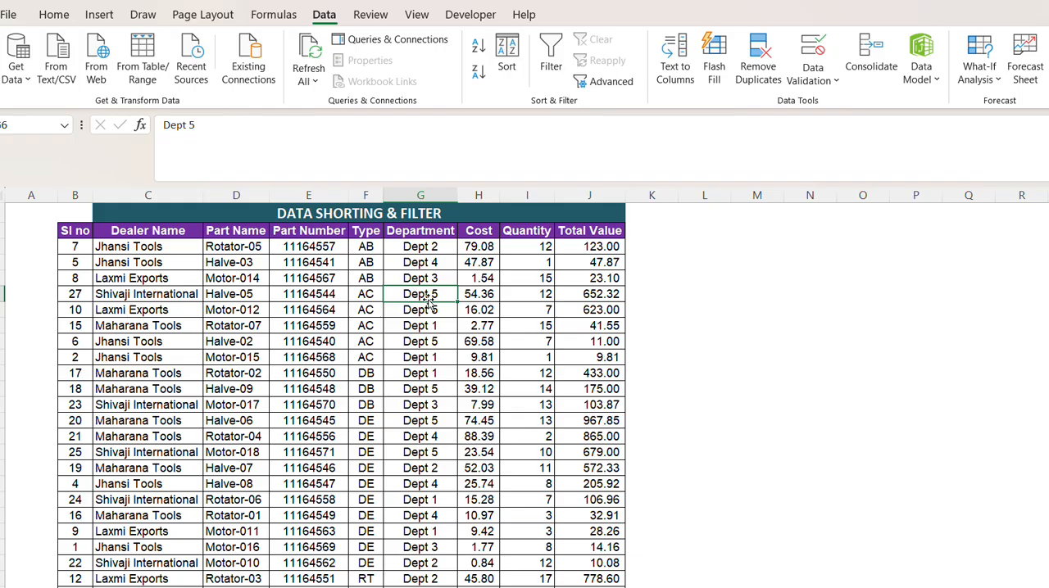
left_click(471, 233)
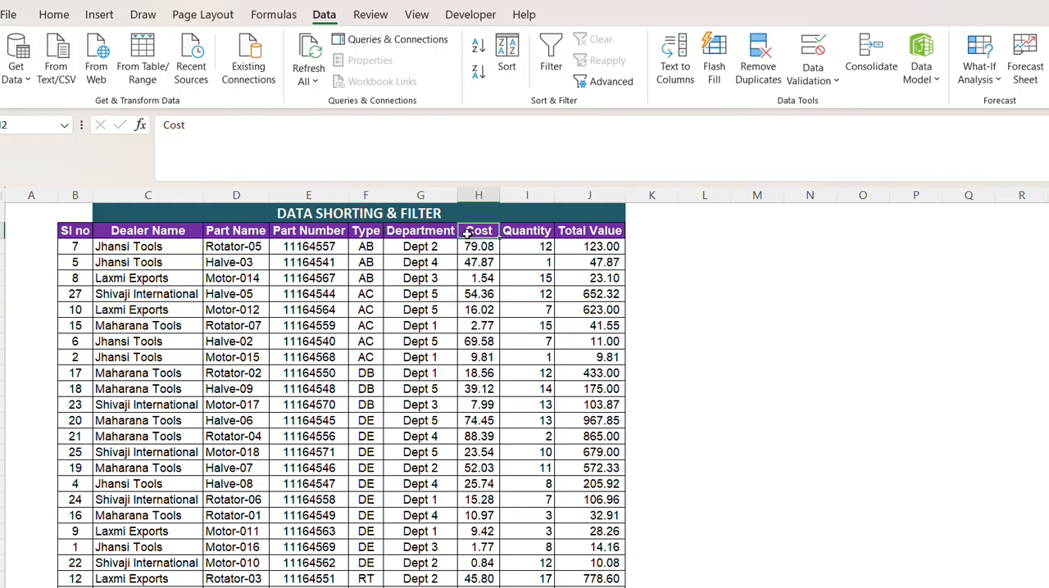
left_click(361, 232)
left_click(311, 233)
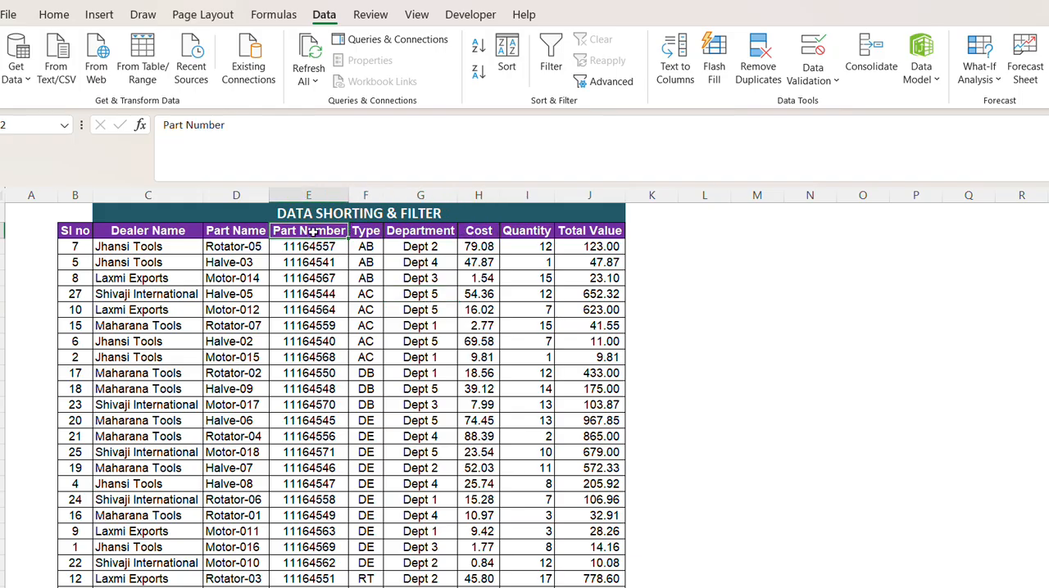
left_click(419, 232)
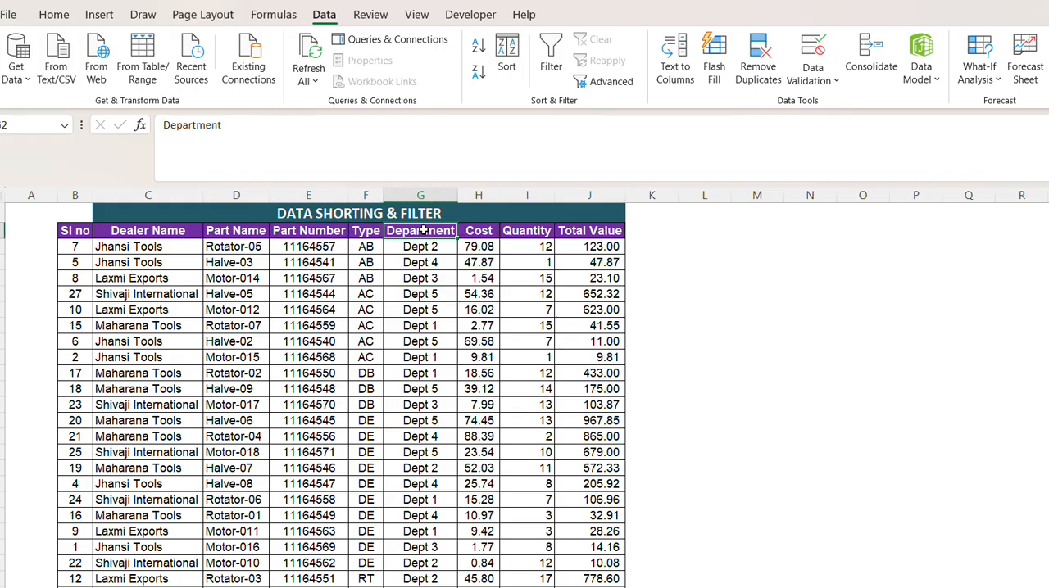
left_click(484, 231)
left_click(557, 232)
Examine the AB and AC rows, comparing their Type, Part Number, Department, Cost, Quantity and Total Value entries.
left_click(388, 290)
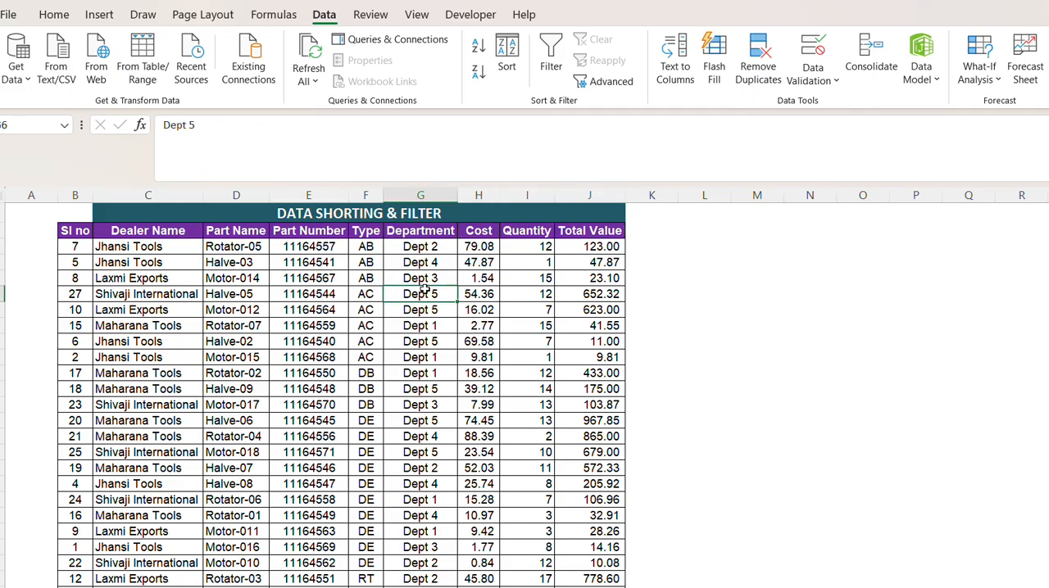
left_click(528, 291)
left_click(578, 262)
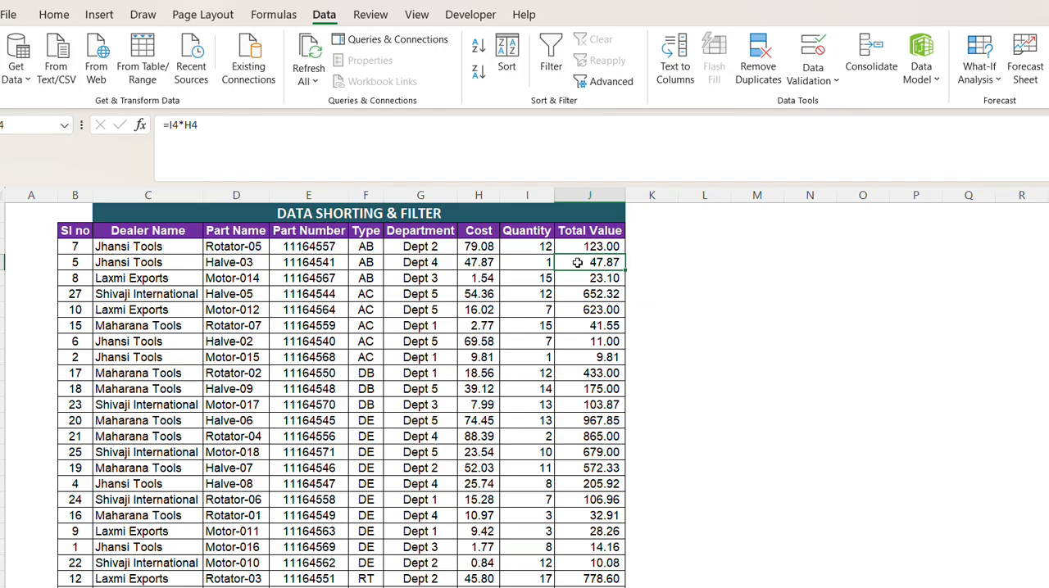
left_click(418, 279)
left_click(366, 262)
left_click(366, 326)
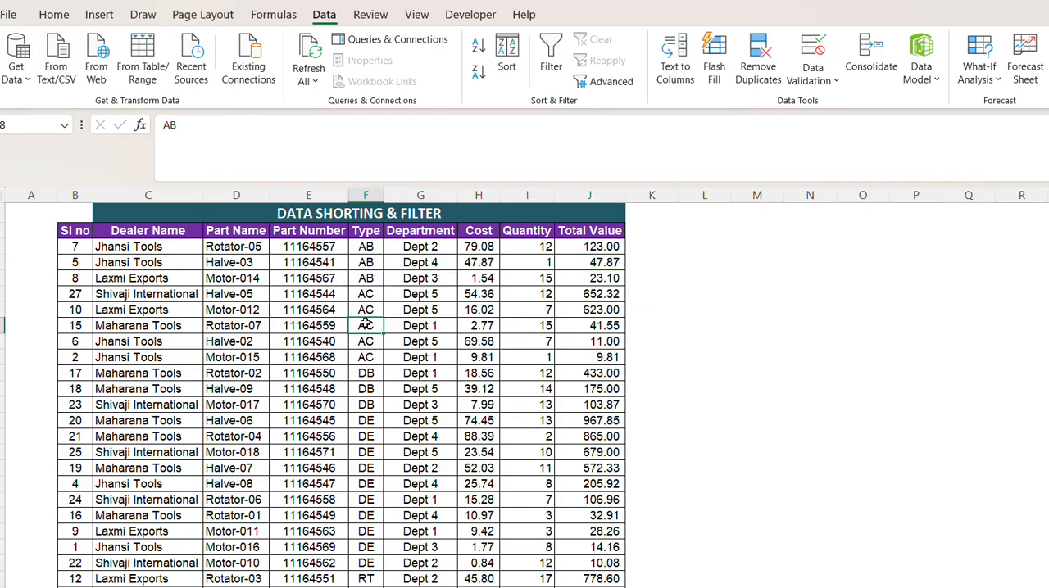
left_click(322, 312)
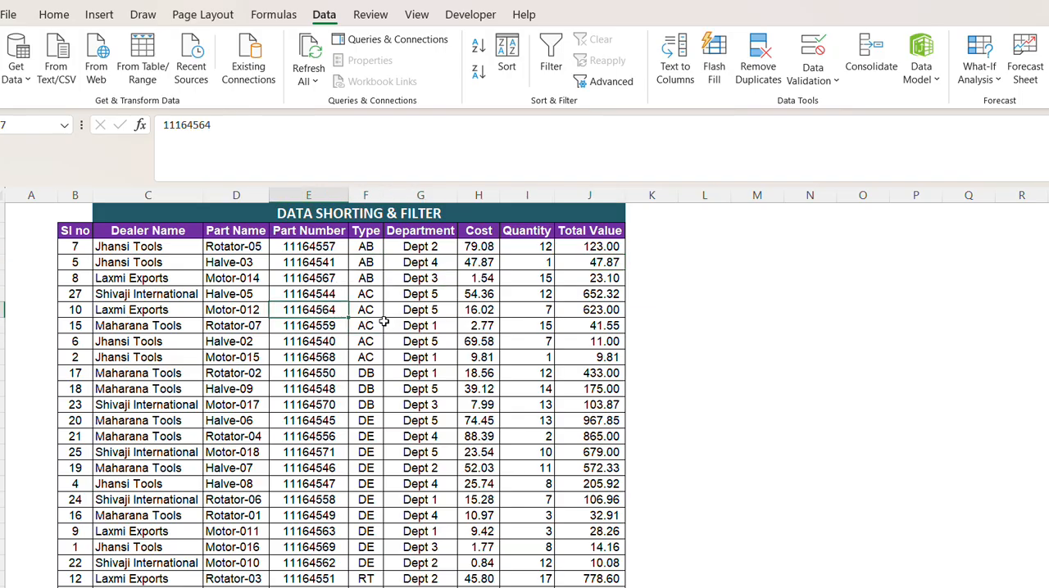
left_click(372, 280)
left_click(418, 279)
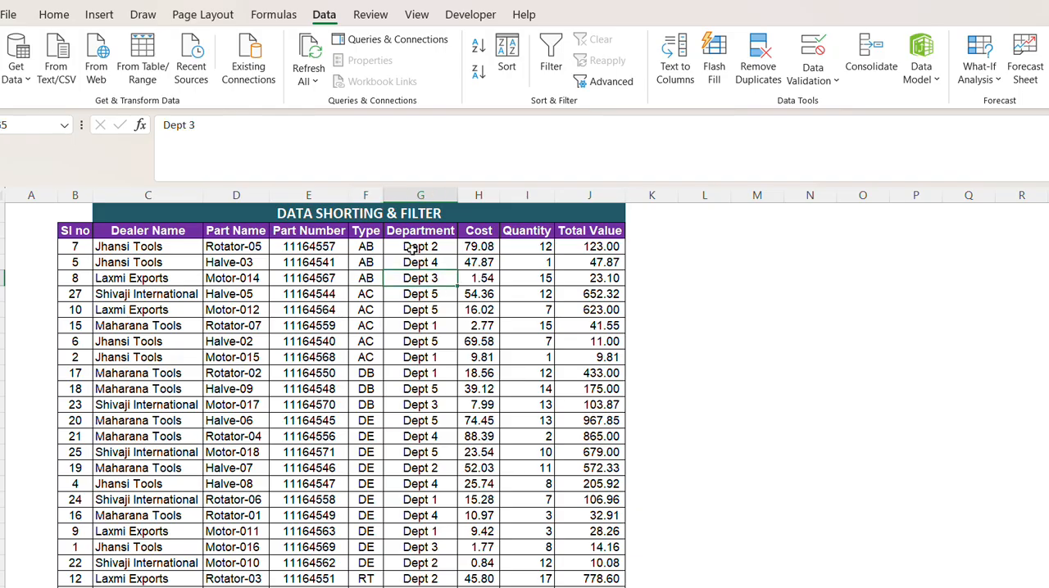
left_click(468, 328)
left_click(565, 264)
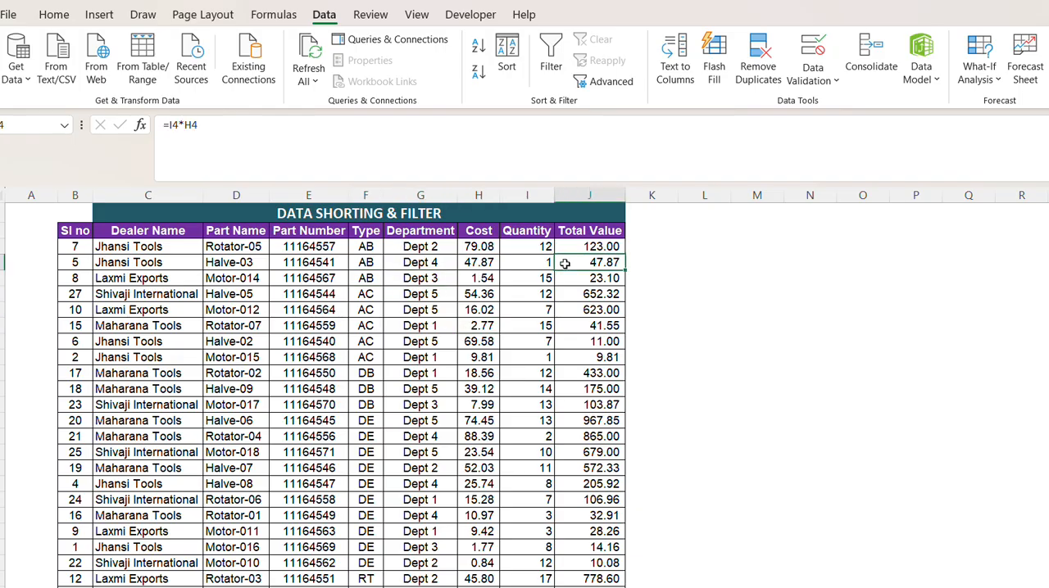